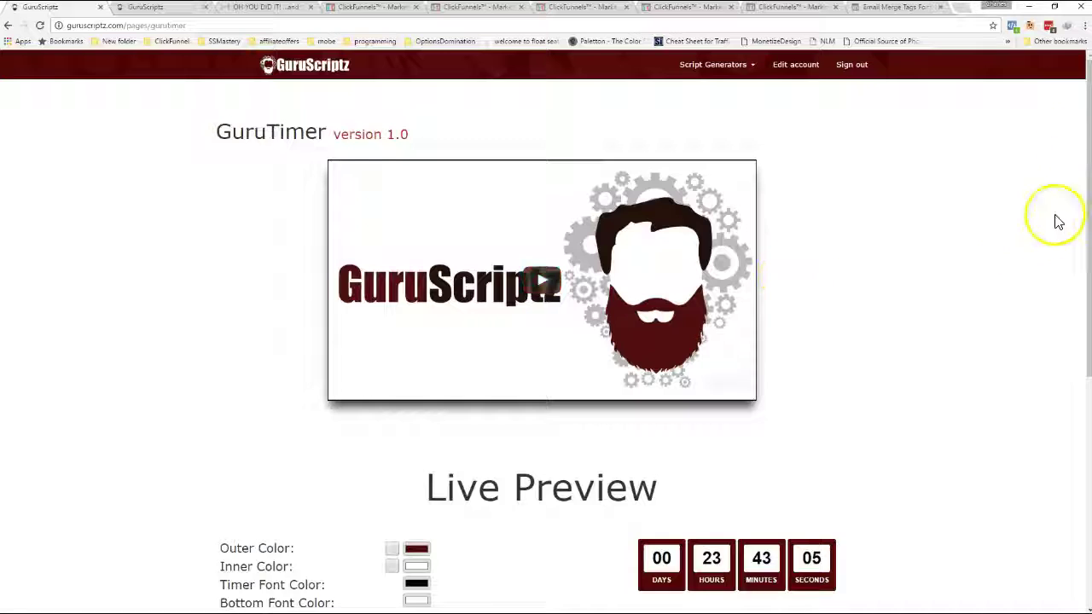
Step: Inspect the timer's outer and inner color pickers, and try making the outer color transparent in the live preview
scroll(816, 285, "down", 3)
scroll(439, 344, "down", 2)
scroll(463, 348, "up", 2)
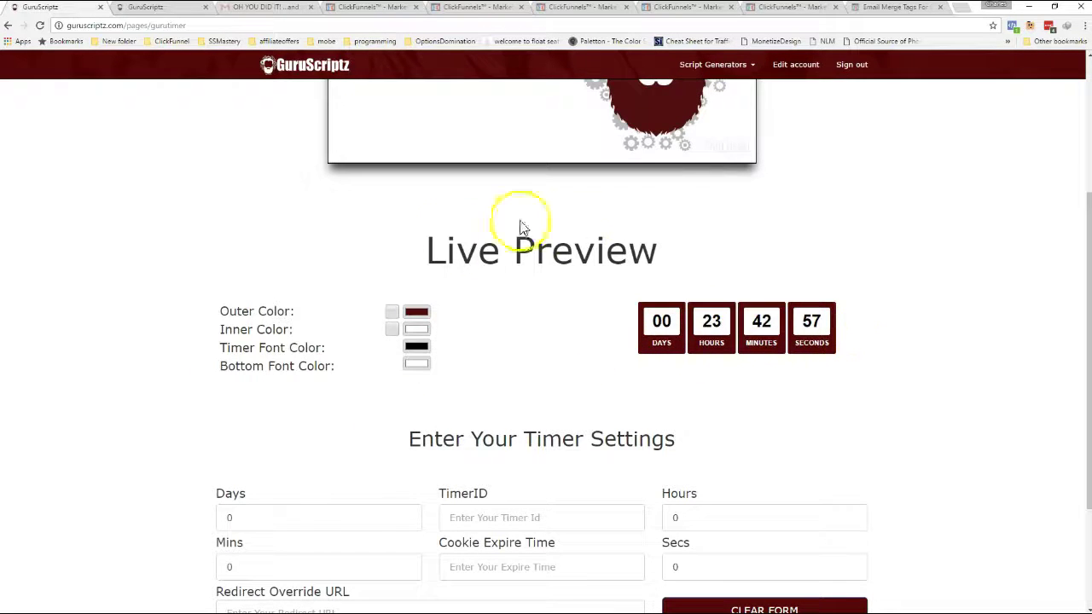
left_click(417, 313)
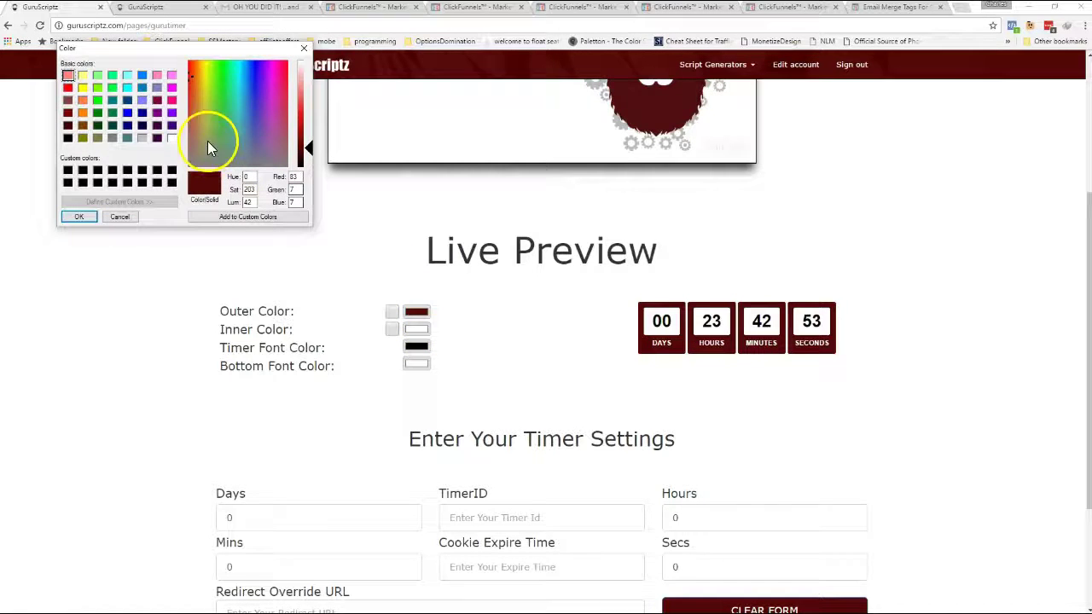
left_click(304, 48)
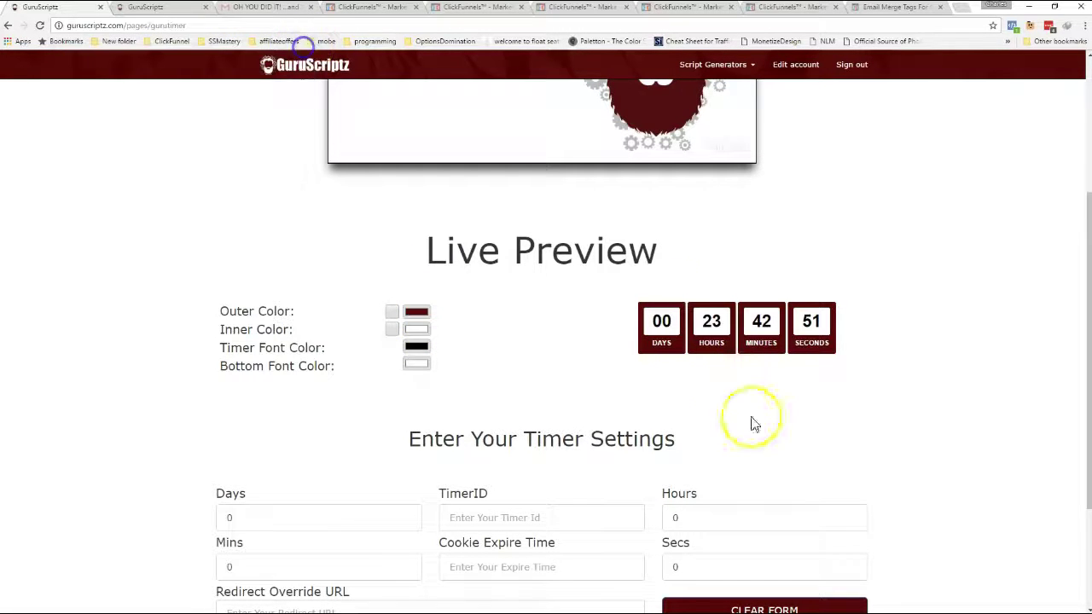
left_click(414, 331)
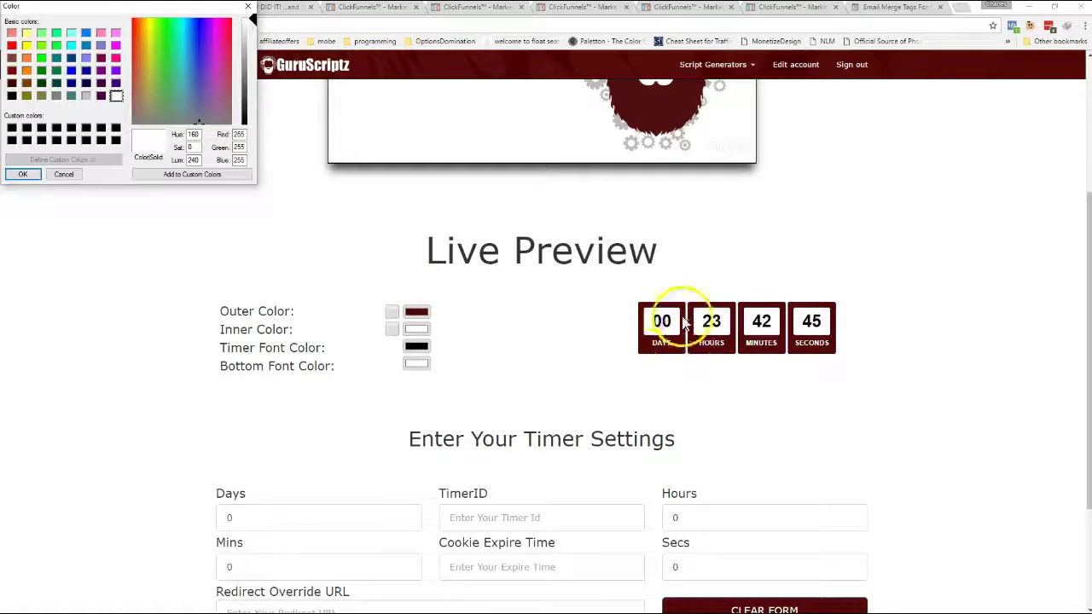
left_click(247, 7)
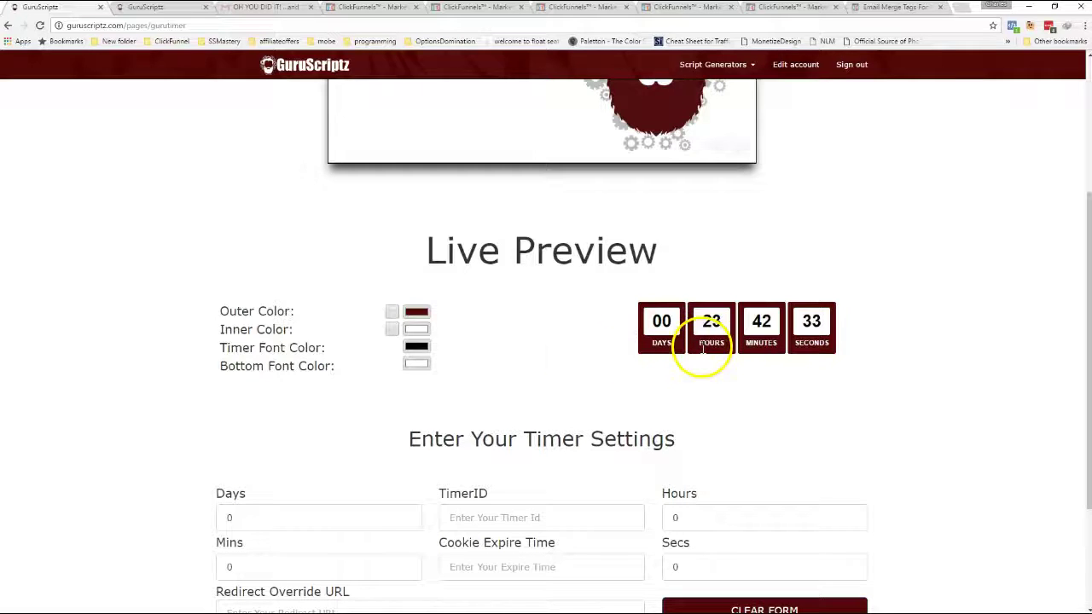
left_click(392, 313)
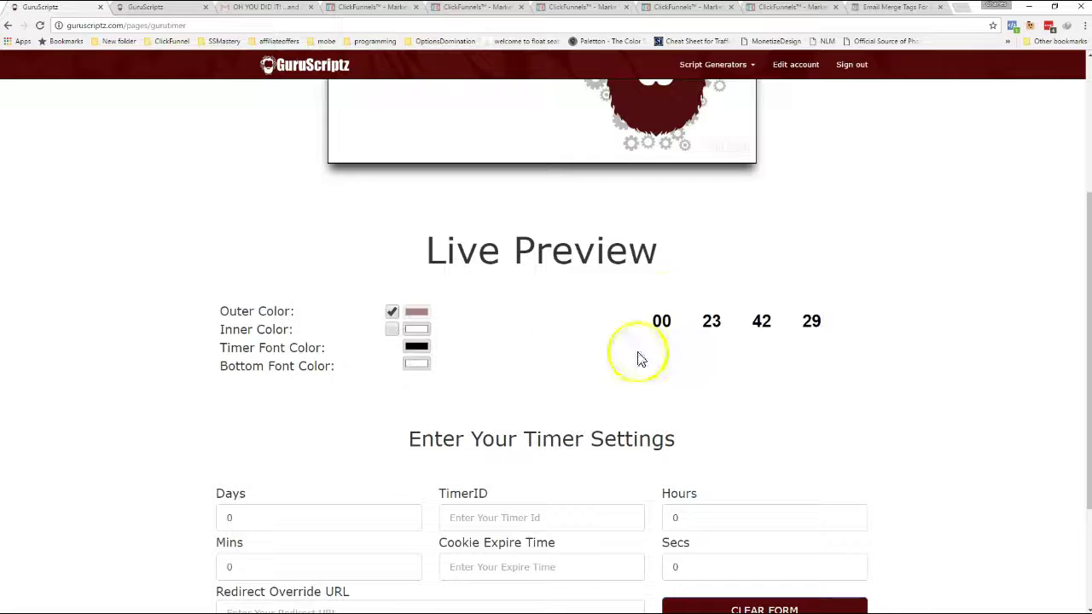
left_click(396, 313)
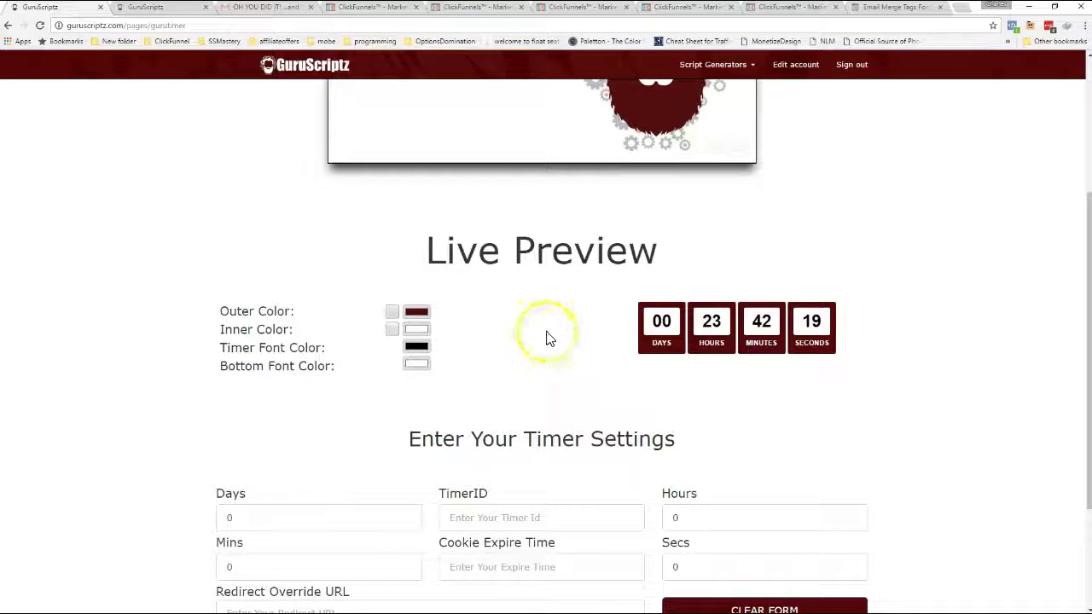
Step: Set the timer's days to 1 and its TimerID to thisTimerId
scroll(546, 346, "down", 2)
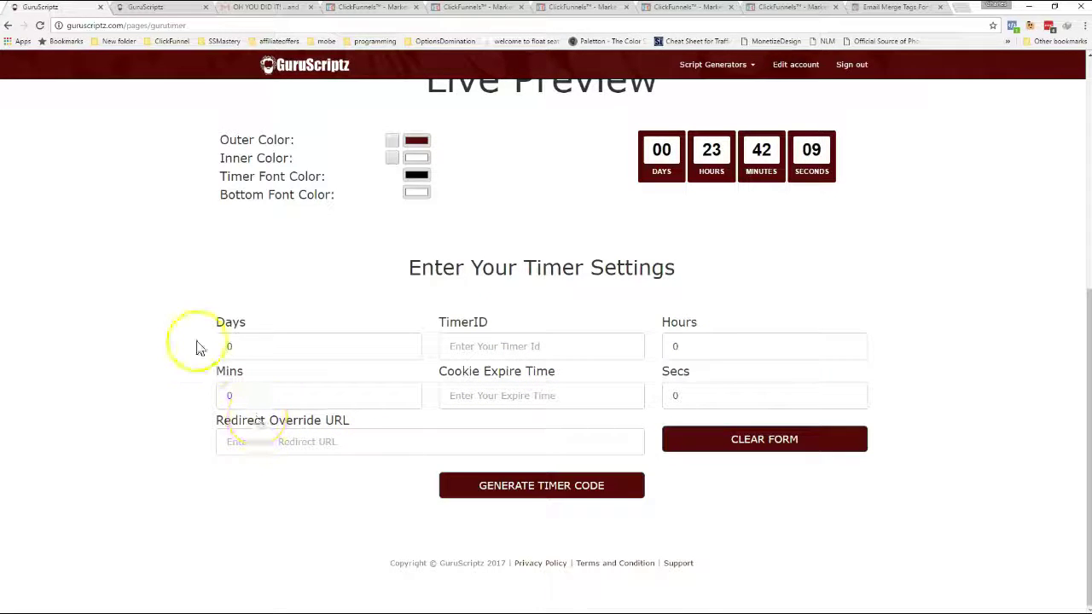
left_click_drag(247, 344, 209, 354)
key("BackSpace")
type("1")
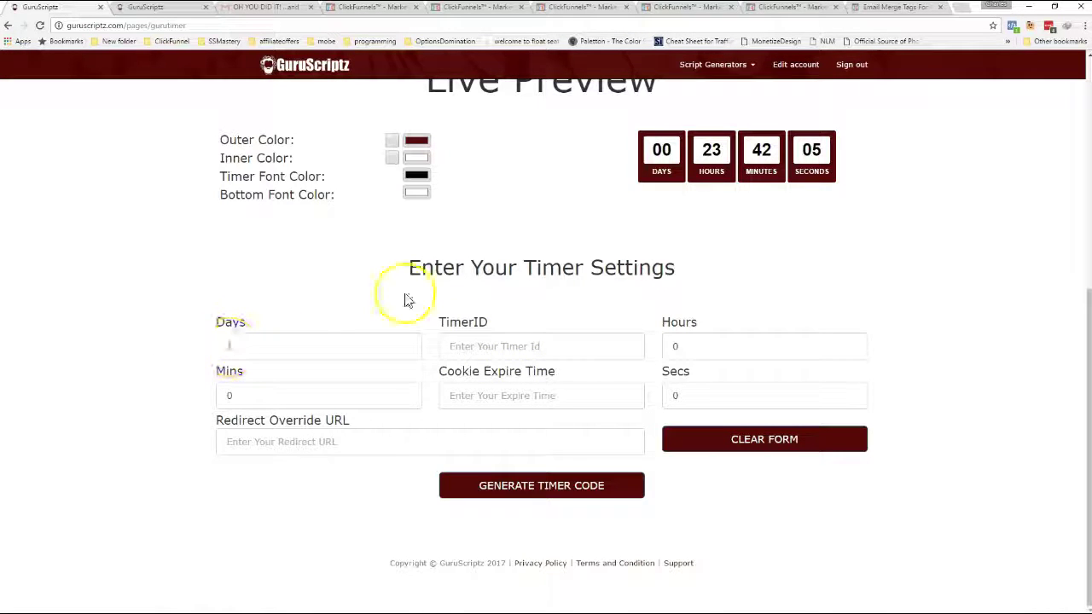
left_click(493, 346)
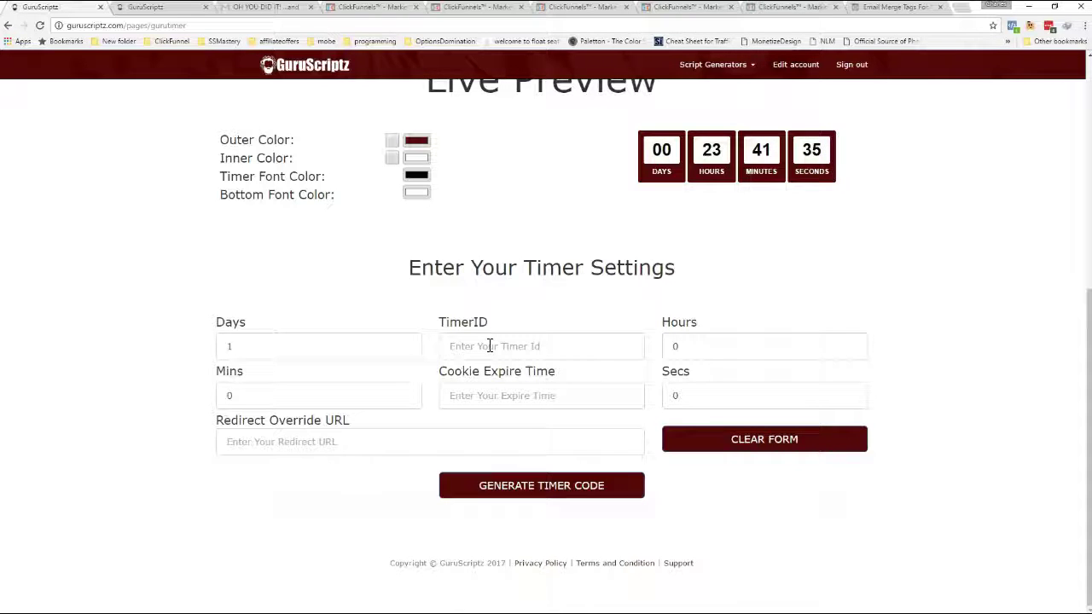
type("this")
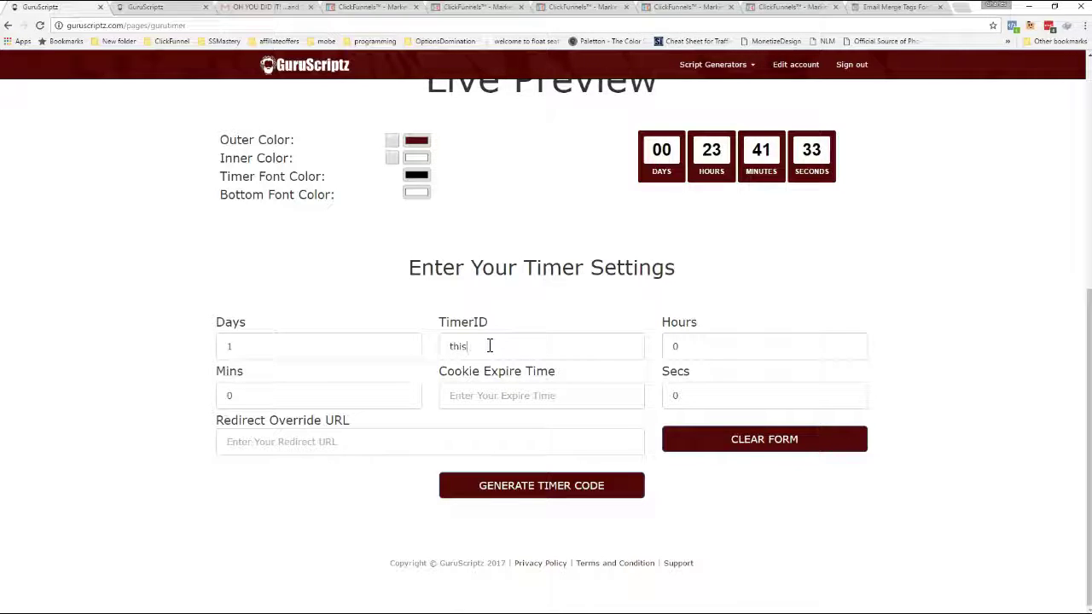
type("TimerId")
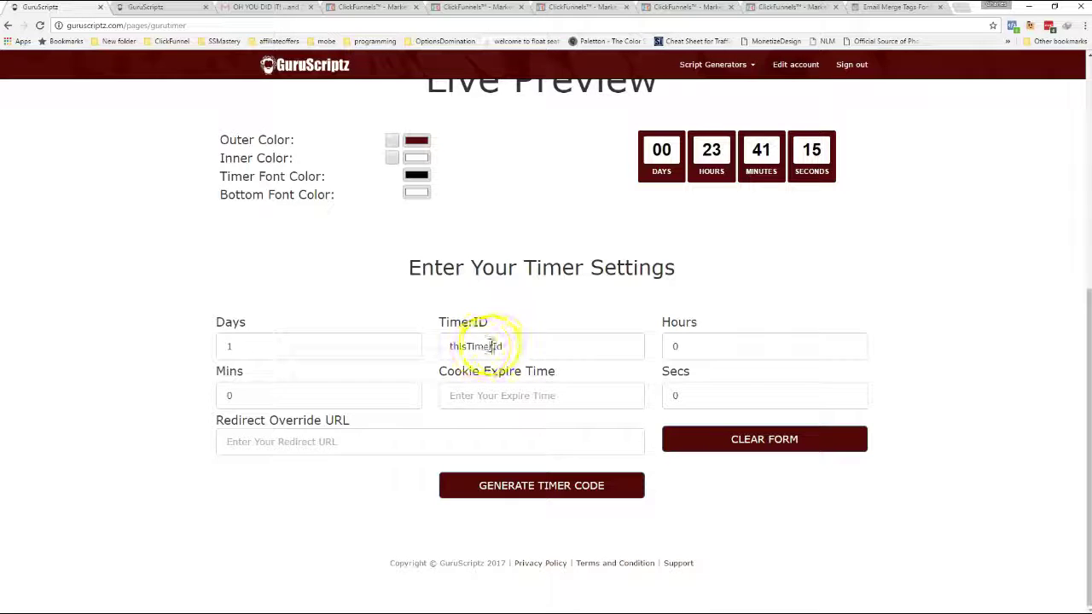
Step: Set both the timer's hours and its minutes to 1
double_click(691, 346)
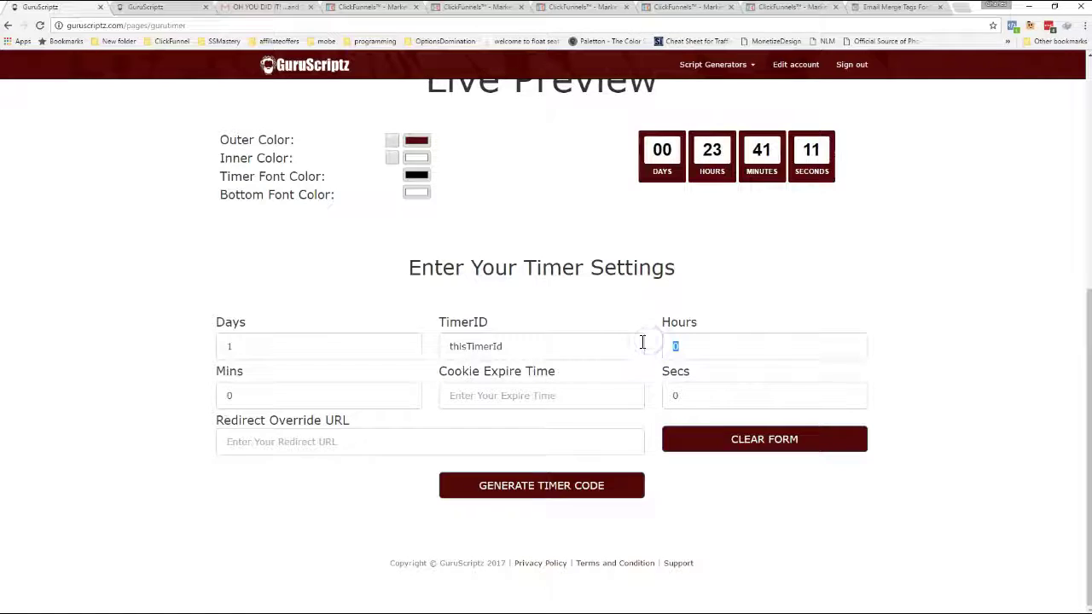
type("1")
double_click(220, 396)
type("1")
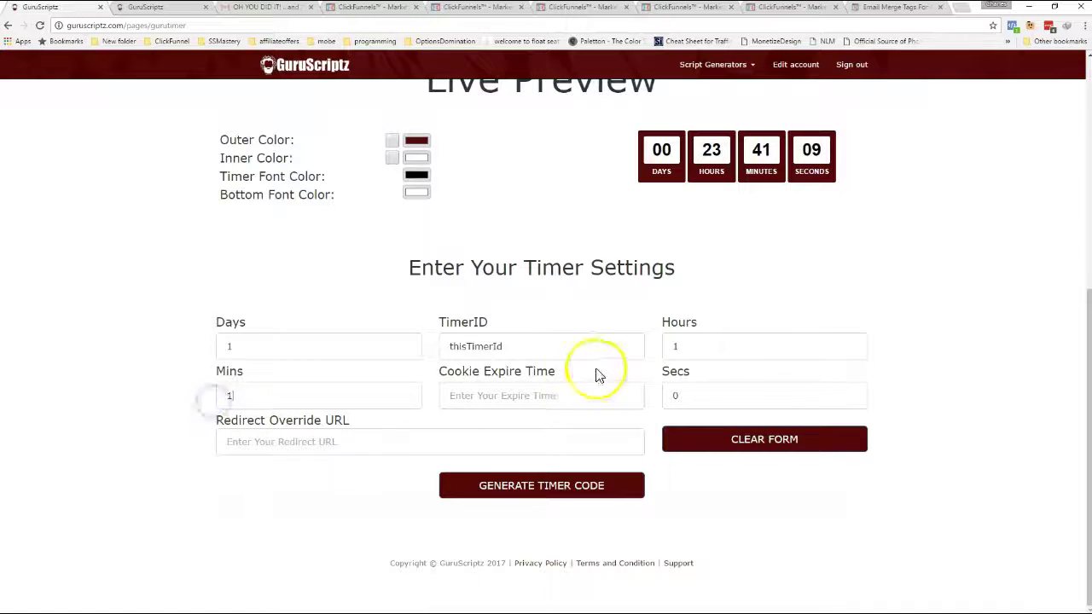
Step: Set the timer's Cookie Expire Time to 1 and its seconds to 11
left_click(491, 393)
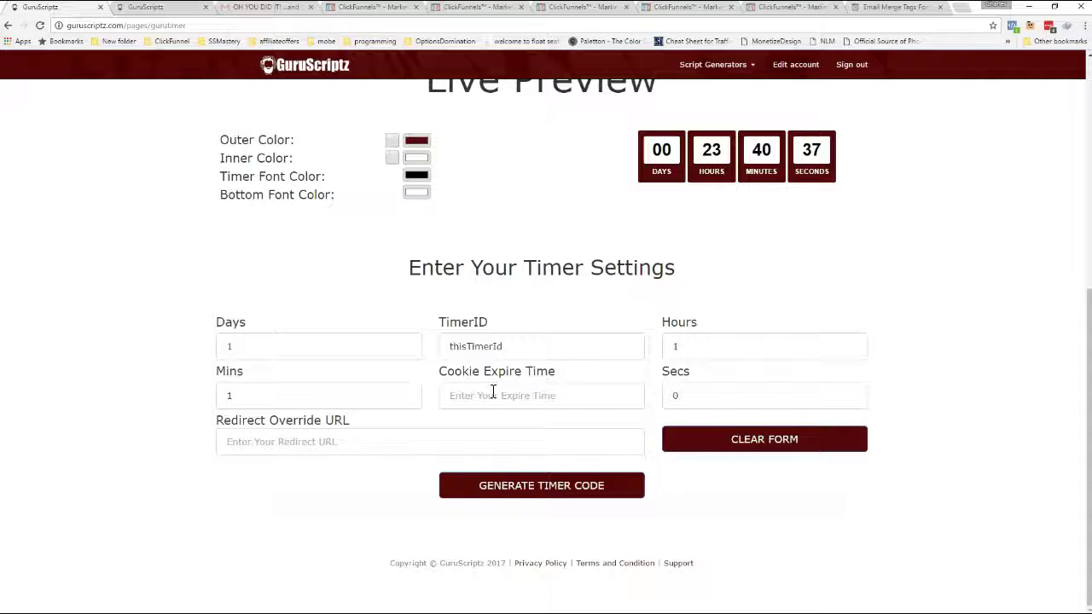
left_click(469, 386)
left_click(648, 132)
type("1")
key("Tab")
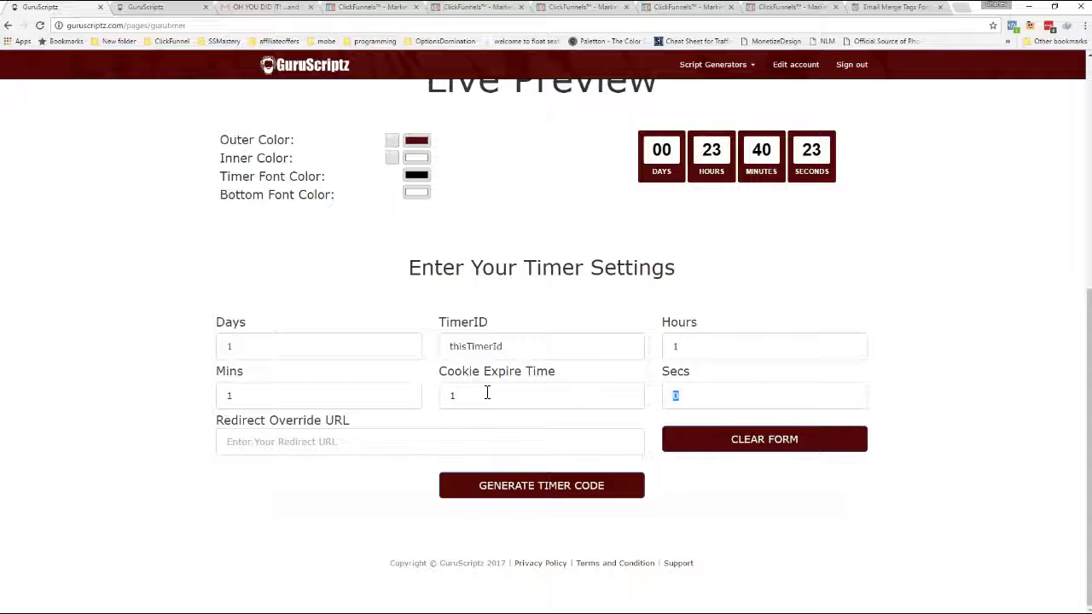
type("11")
key("Tab")
type("https://")
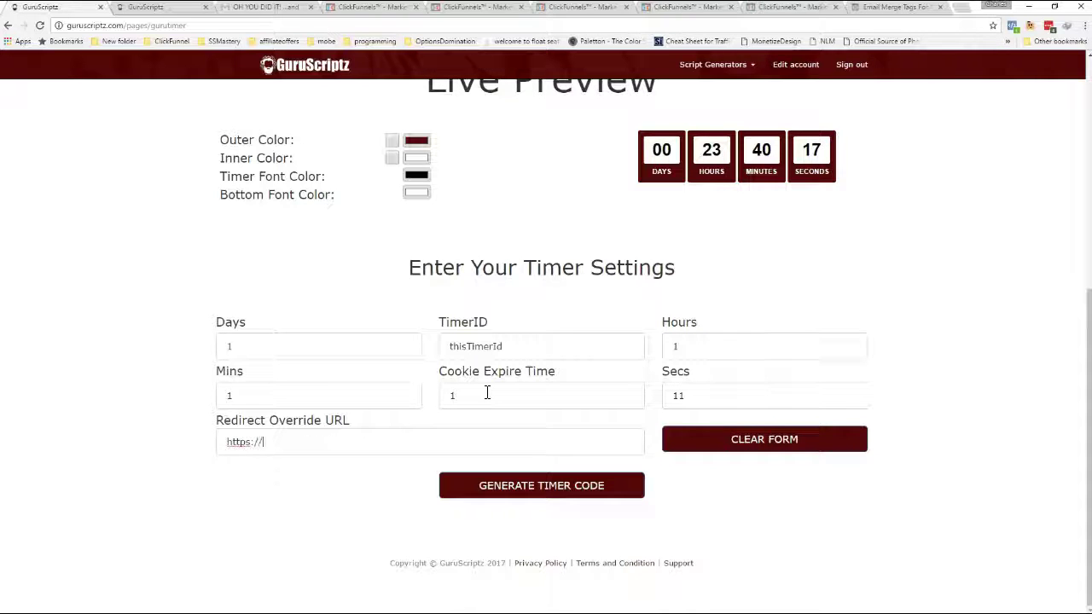
type("google.com")
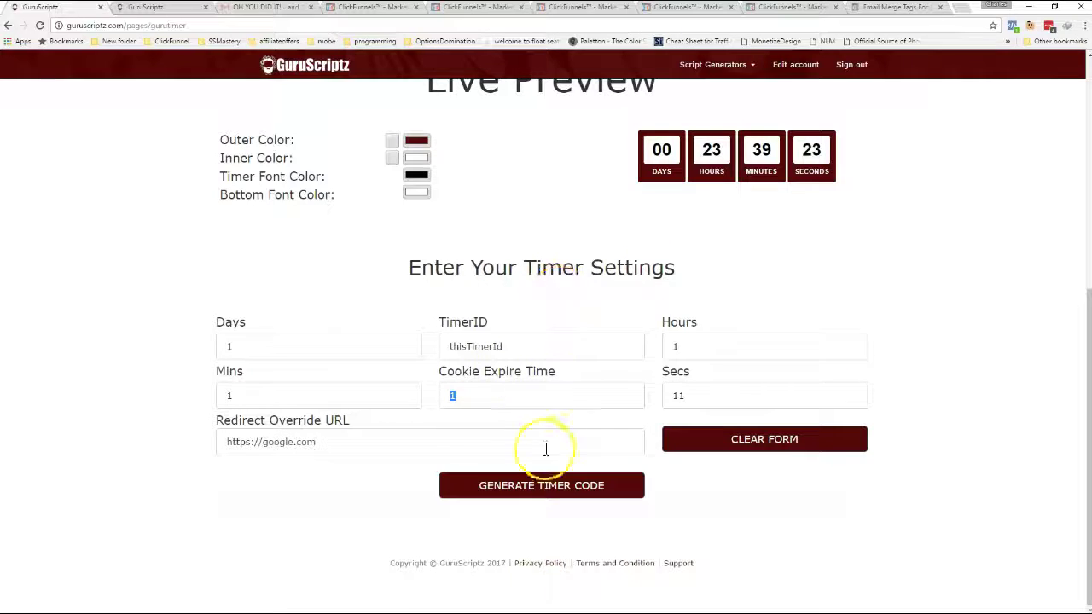
left_click(515, 493)
scroll(537, 529, "down", 2)
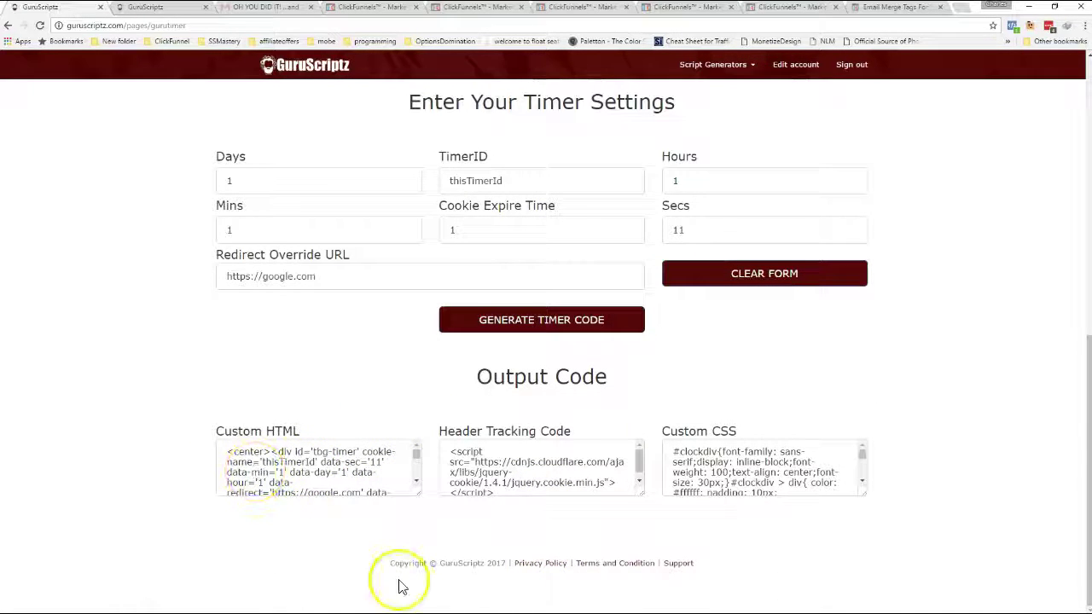
Step: Review the generated Header Tracking Code and Custom CSS outputs
left_click(478, 458)
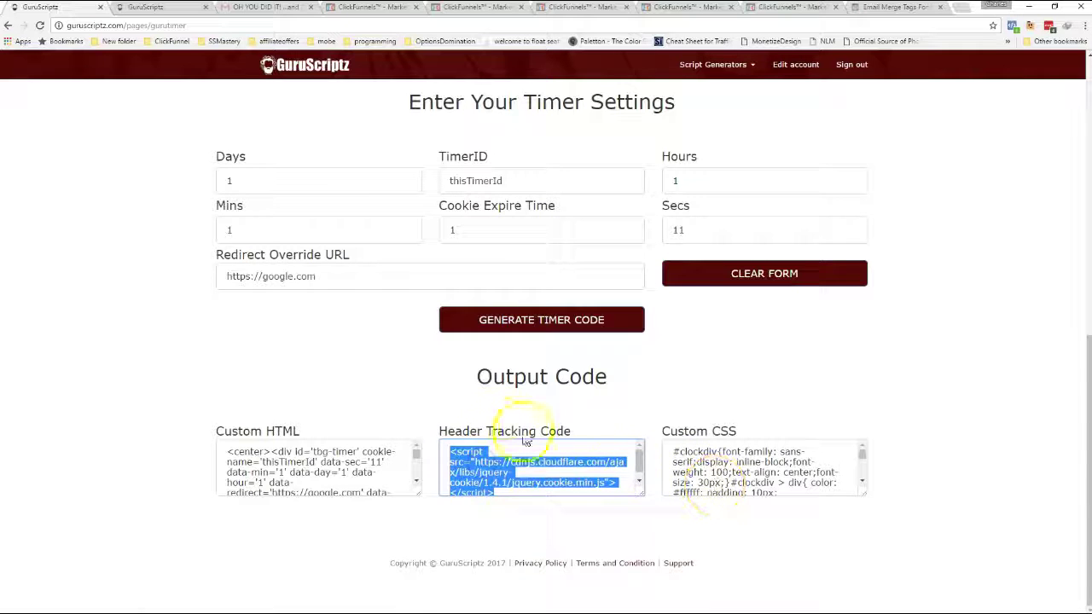
left_click(719, 479)
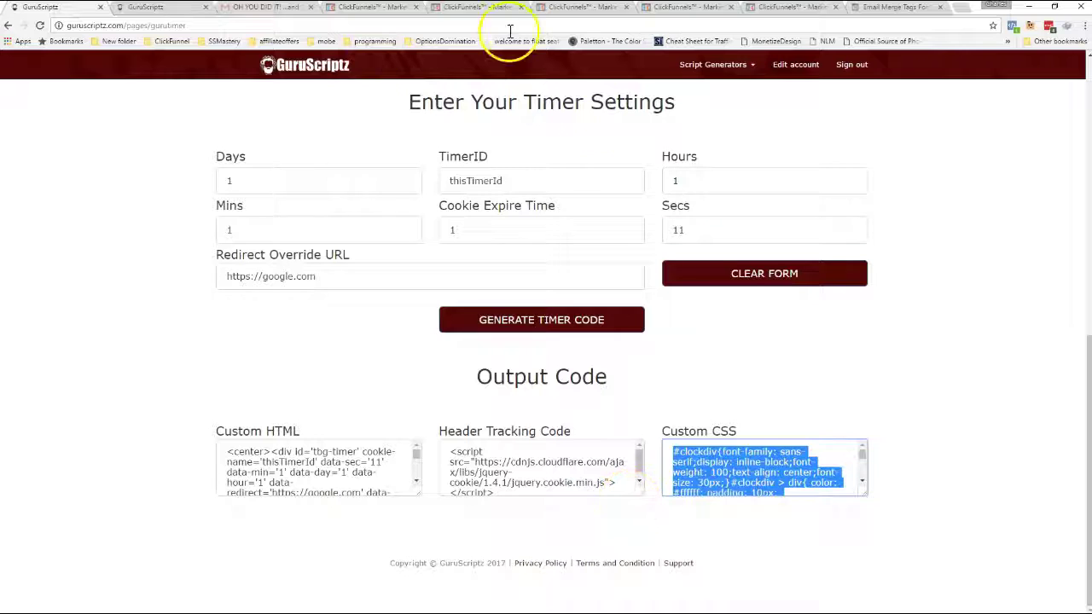
left_click(154, 10)
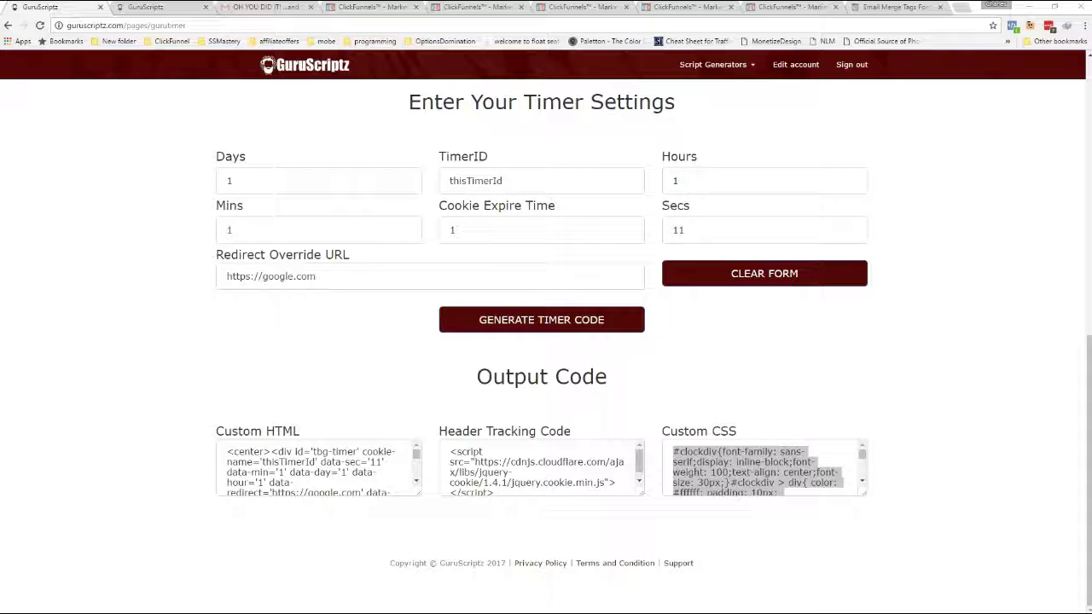
Step: Switch to the ClickFunnels page editor and add a Custom JavaScript / HTML element to the empty header column beside the logo
left_click_drag(636, 610, 529, 62)
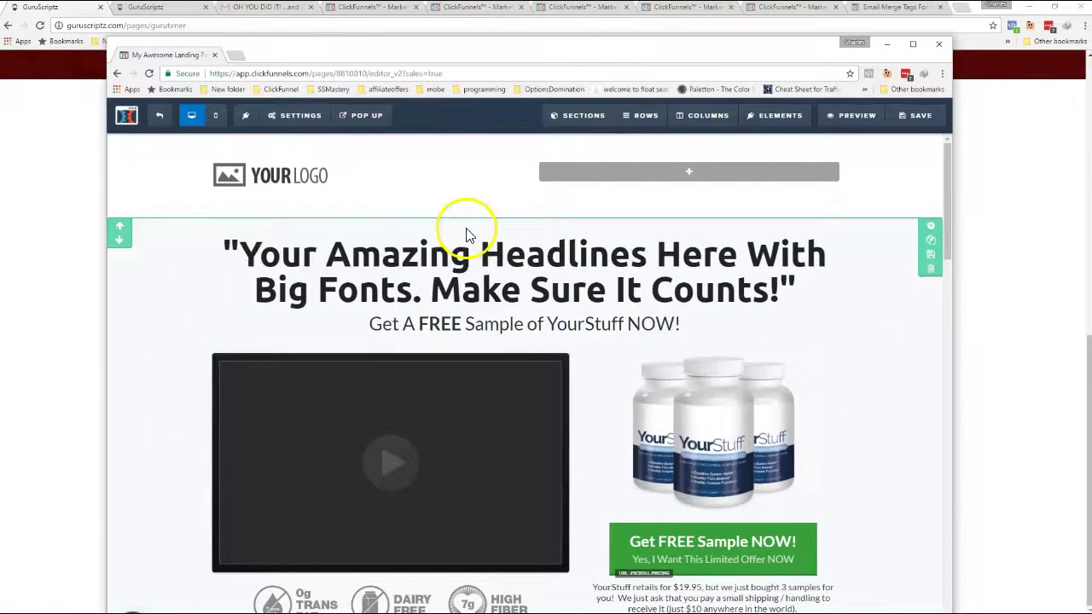
left_click_drag(631, 47, 605, 465)
left_click_drag(358, 467, 388, 126)
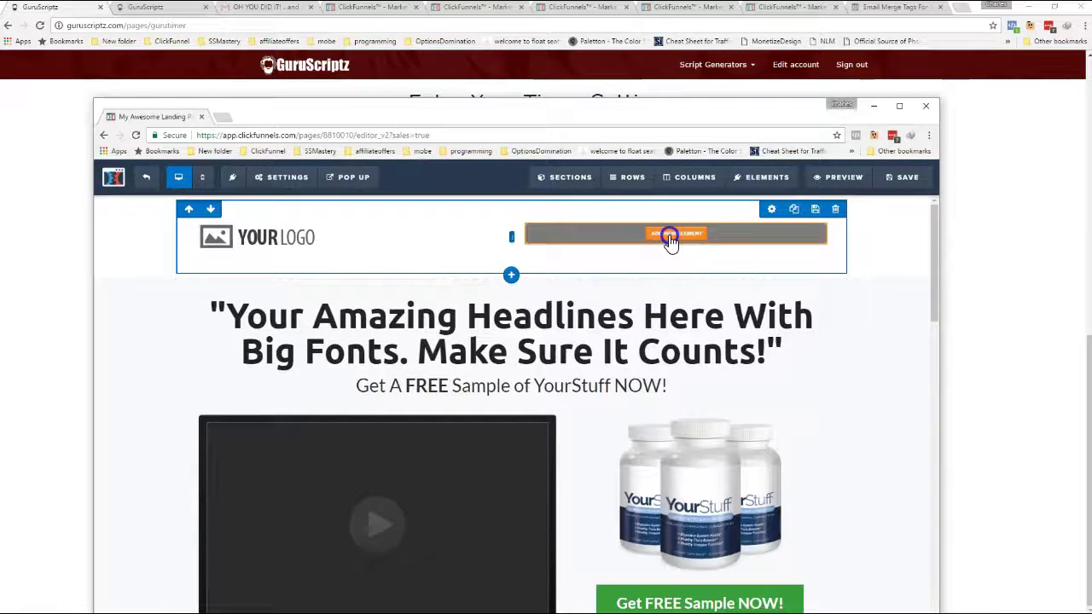
left_click(670, 236)
scroll(800, 393, "down", 5)
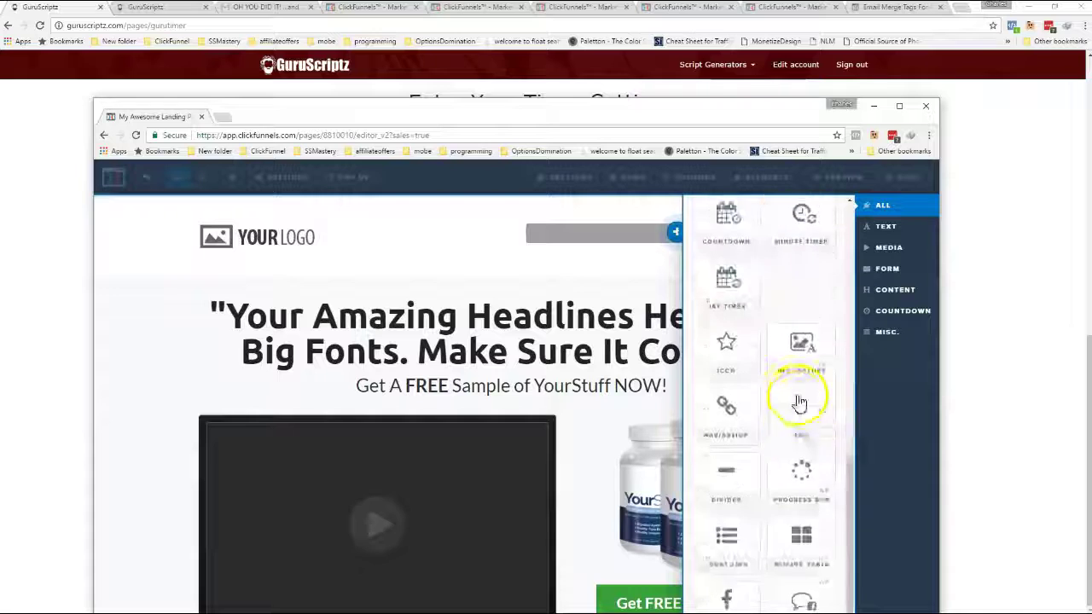
left_click_drag(775, 114, 832, 23)
left_click(834, 585)
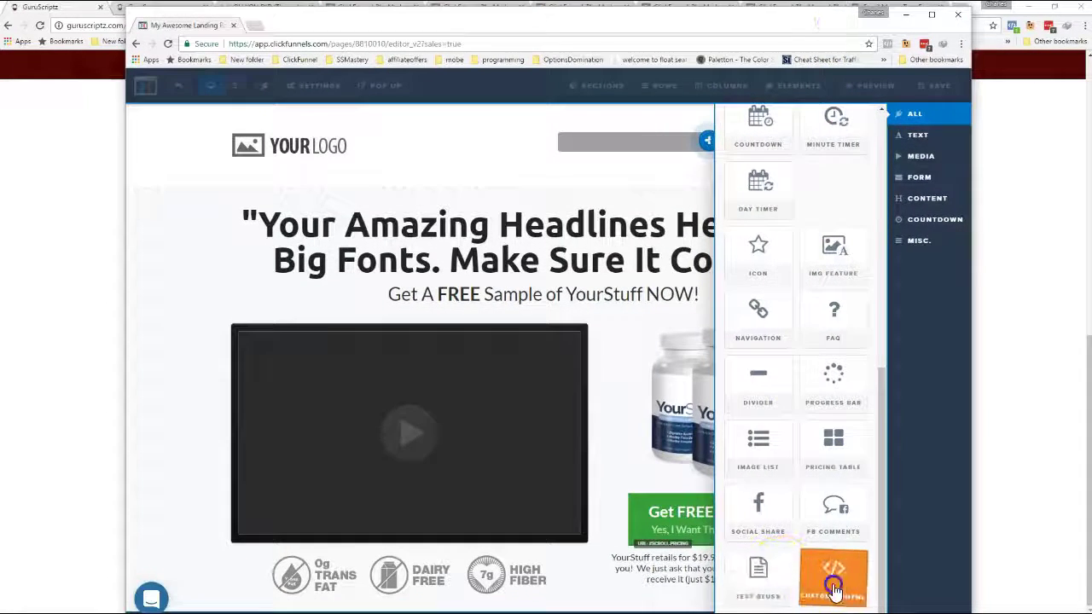
left_click(700, 144)
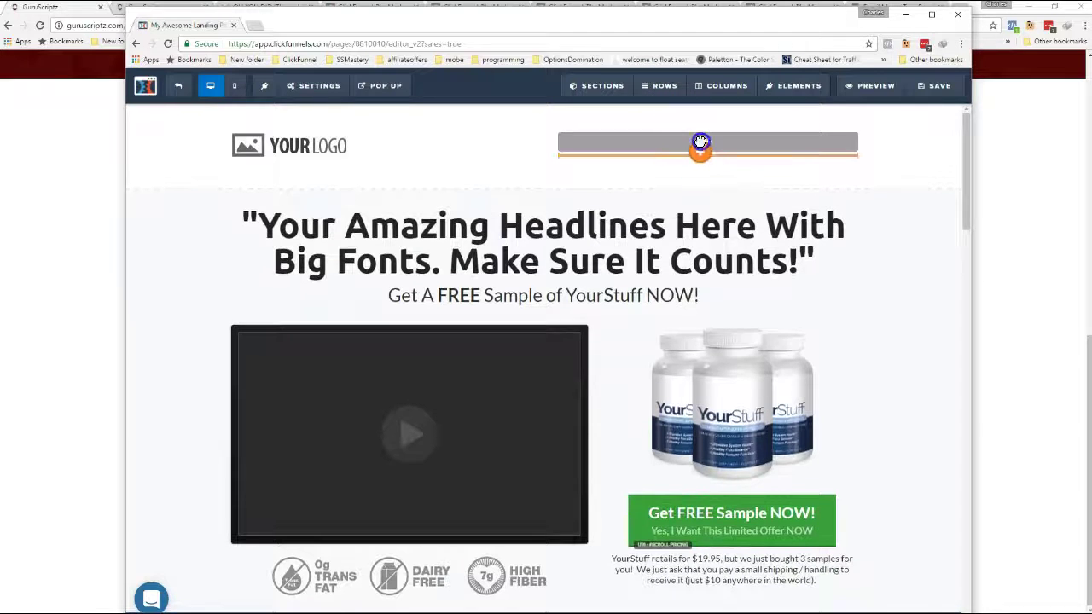
Step: Open the new element's code editor and arrange the ClickFunnels and GuruTimer windows so both can be reached
left_click(691, 143)
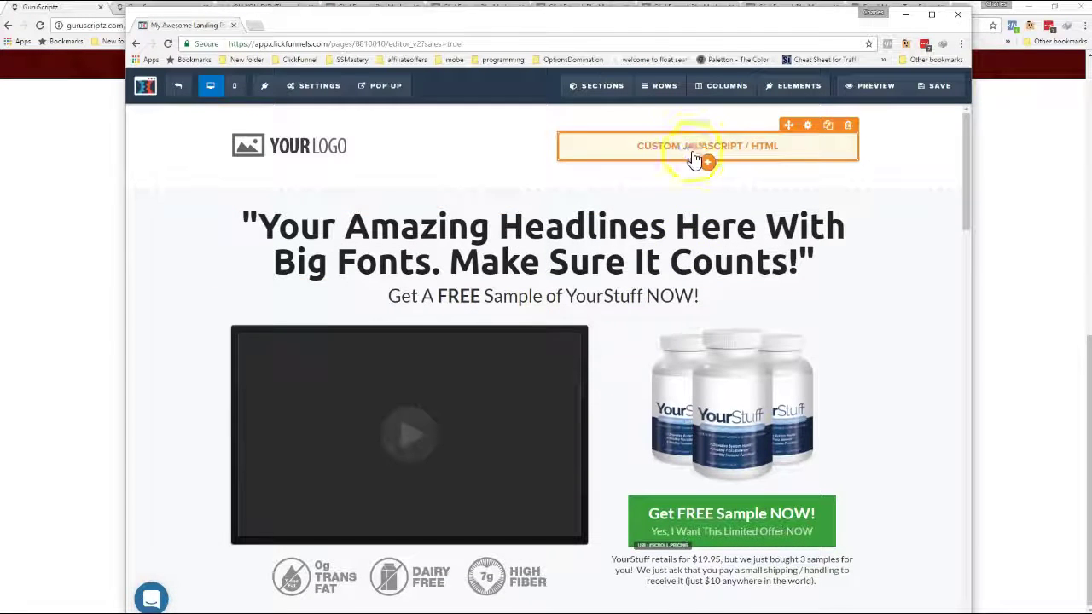
left_click(875, 210)
left_click_drag(749, 16, 960, 161)
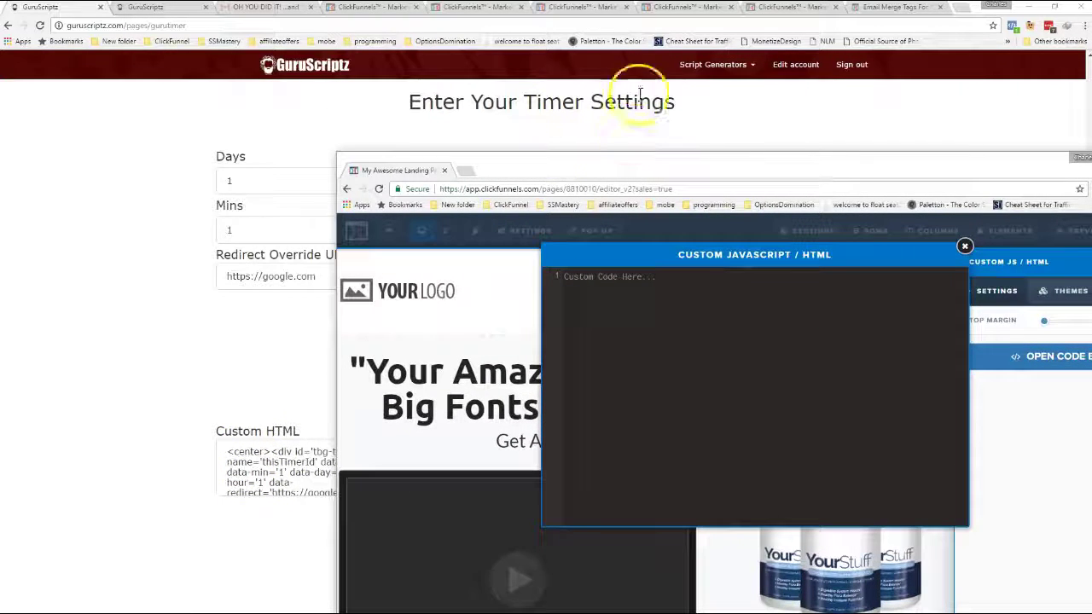
left_click(1055, 6)
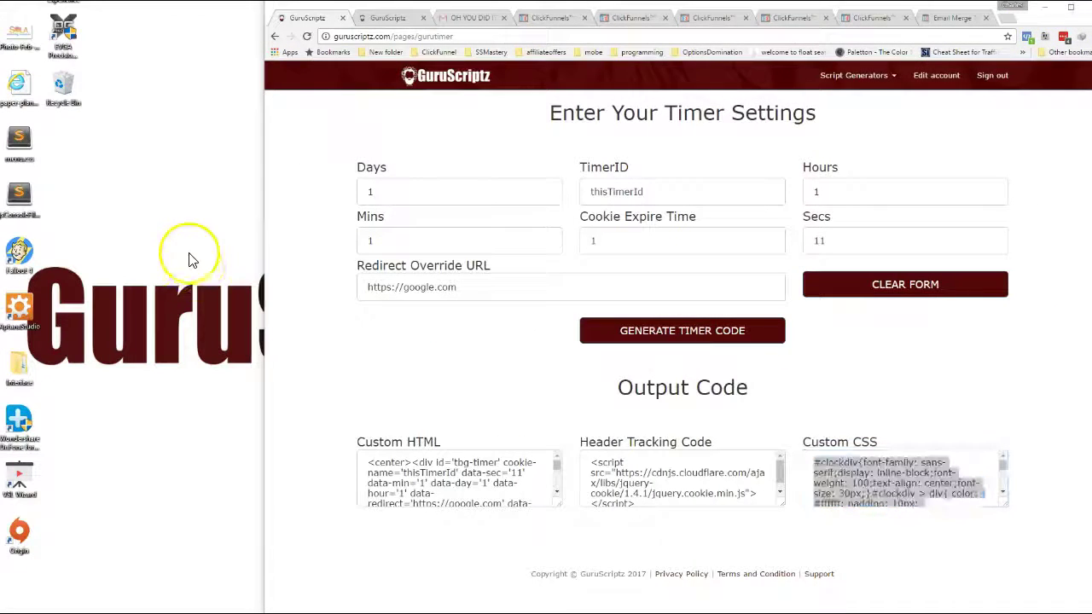
left_click_drag(597, 12, 405, 41)
Step: Copy the generated Custom HTML from GuruTimer into the ClickFunnels custom code element and close its code editor
left_click(248, 521)
right_click(247, 521)
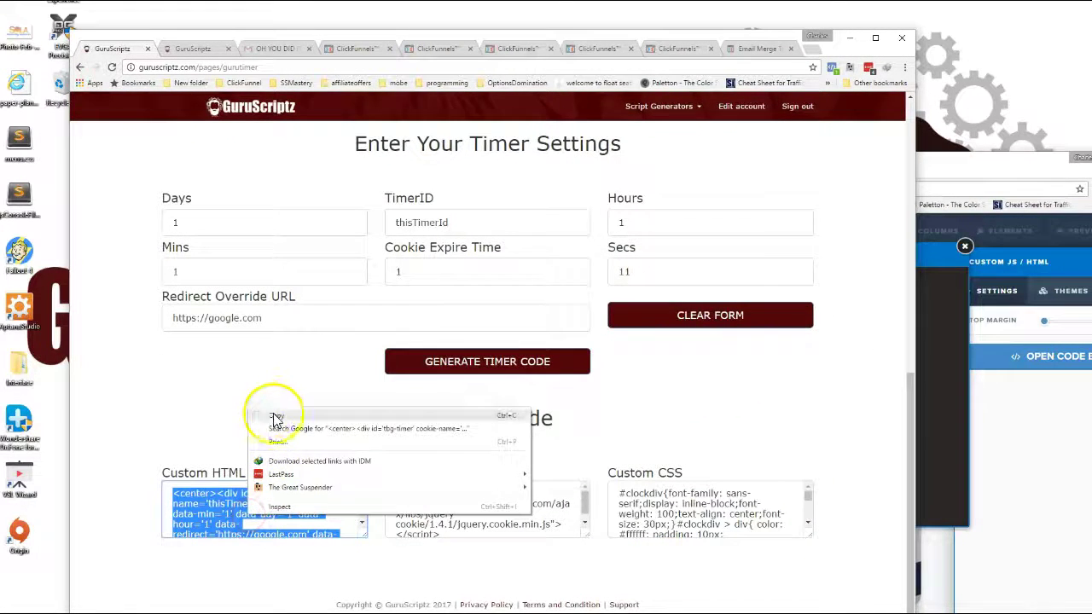
left_click(274, 415)
left_click(1000, 177)
left_click(668, 309)
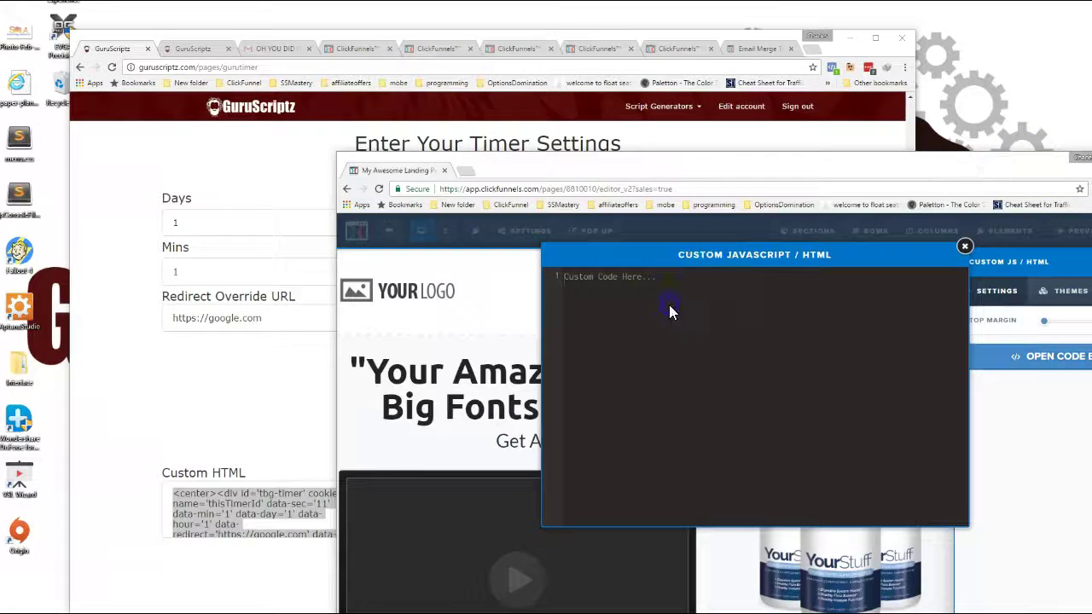
key("ctrl+v")
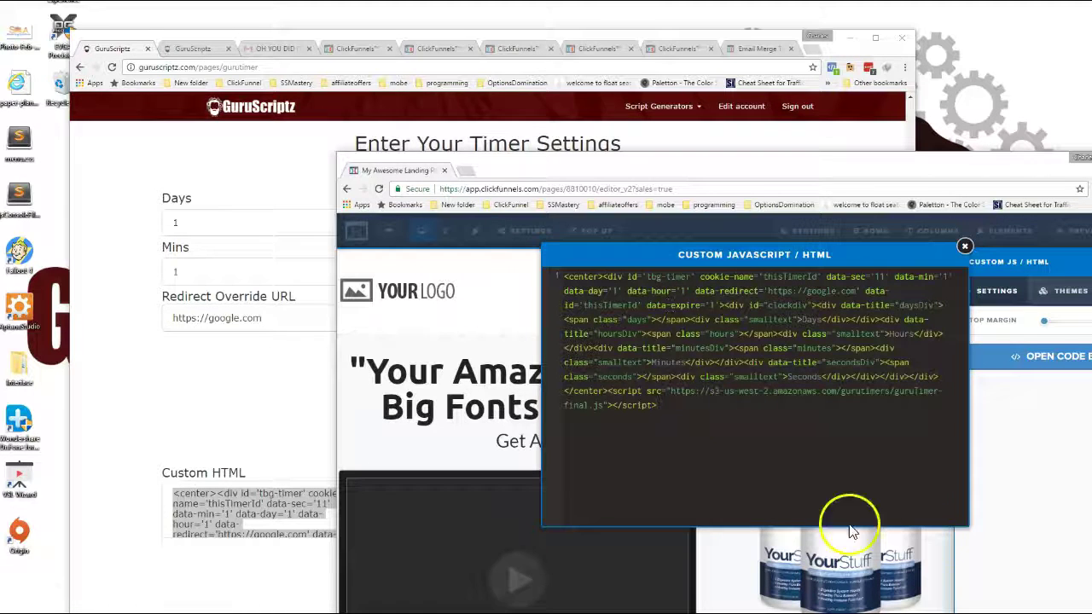
left_click(1015, 428)
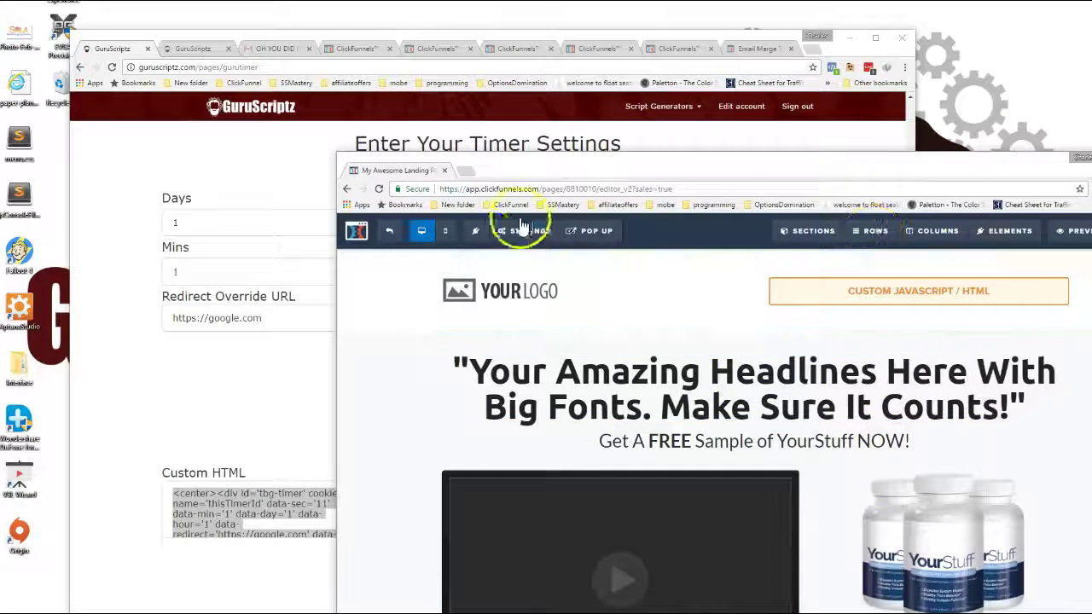
Step: Switch to the GuruTimer window and copy the entire generated Header Tracking Code
left_click(273, 407)
left_click_drag(419, 500, 490, 534)
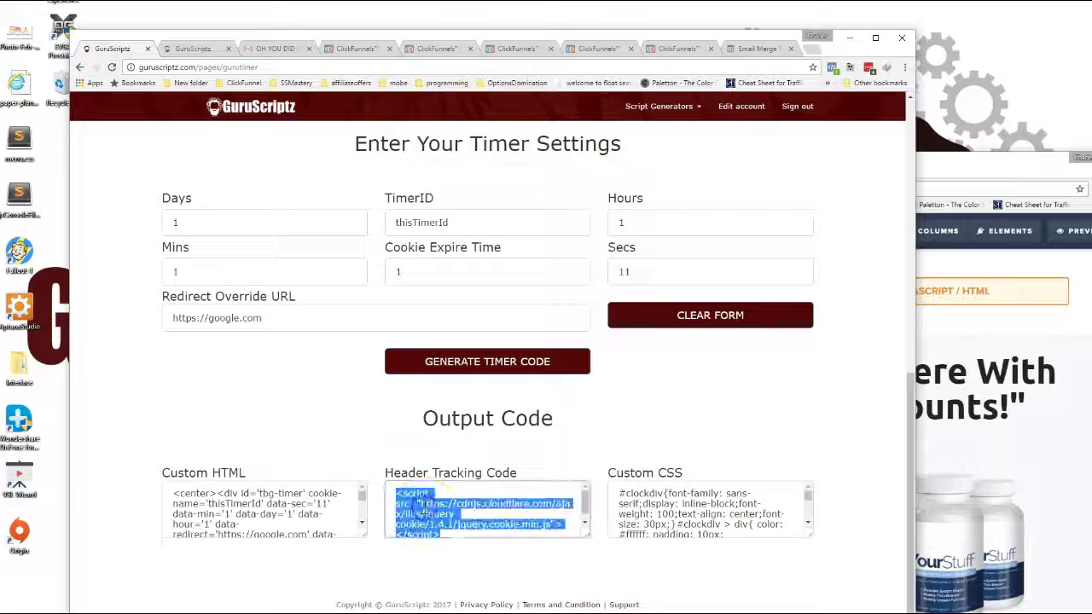
right_click(489, 521)
left_click(489, 517)
Step: Switch to the ClickFunnels editor and paste the copied script into the page's header tracking code
left_click_drag(988, 171, 945, 40)
left_click(464, 103)
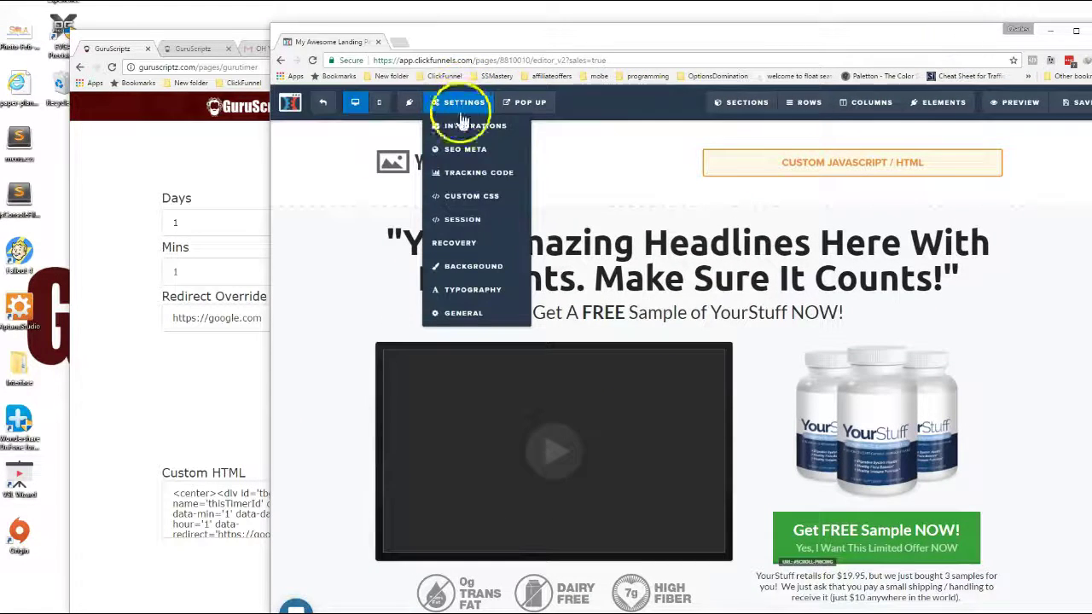
left_click(465, 177)
left_click(590, 159)
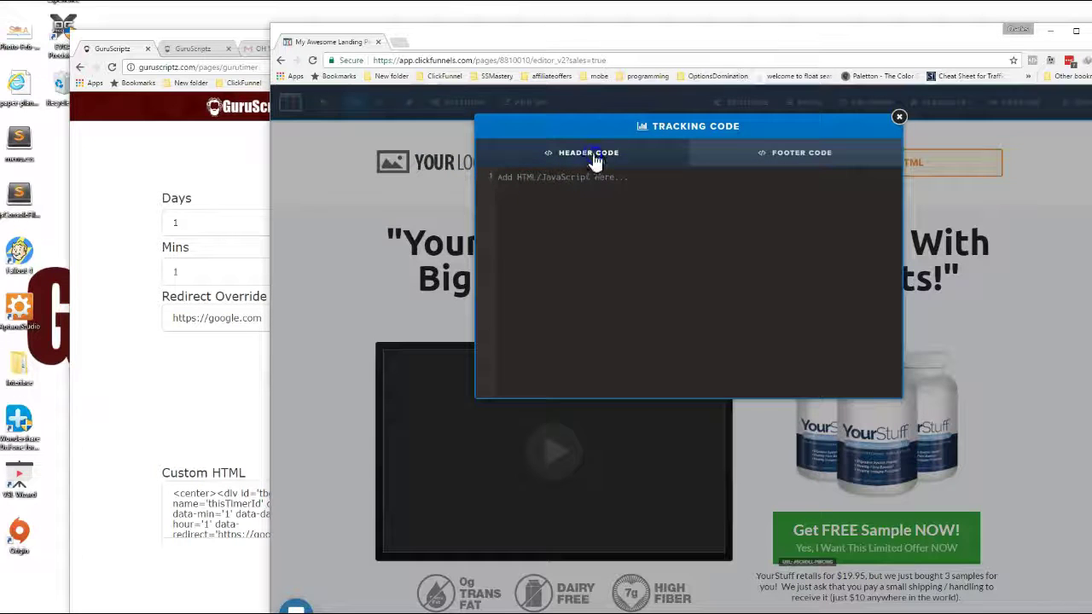
left_click(533, 179)
key("ctrl+v")
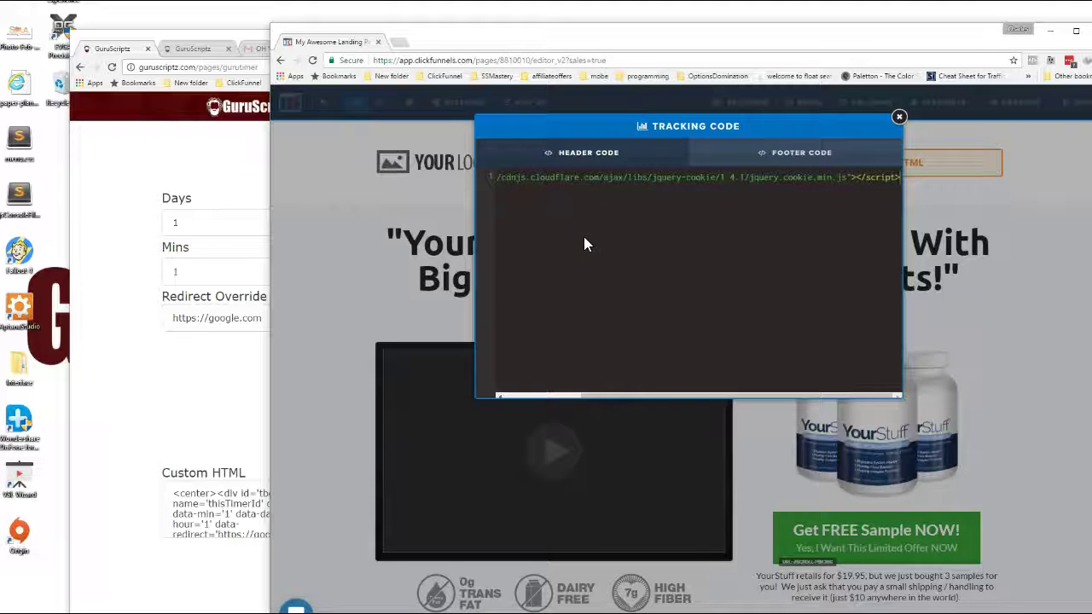
left_click_drag(529, 171, 574, 164)
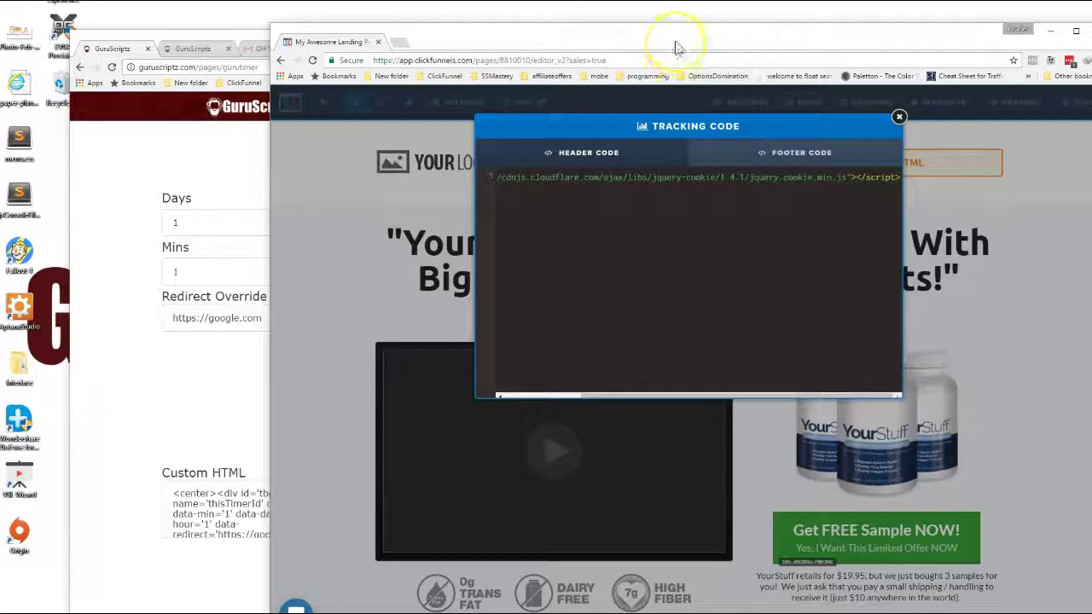
left_click_drag(731, 44, 698, 26)
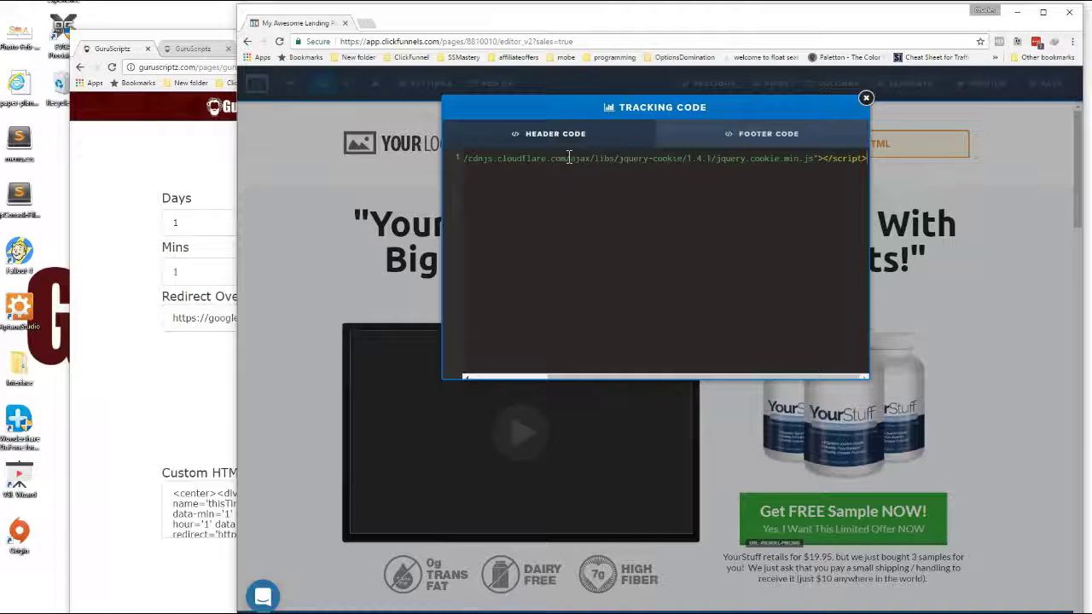
Step: Return to the GuruTimer window and copy the entire generated Custom CSS
left_click(219, 390)
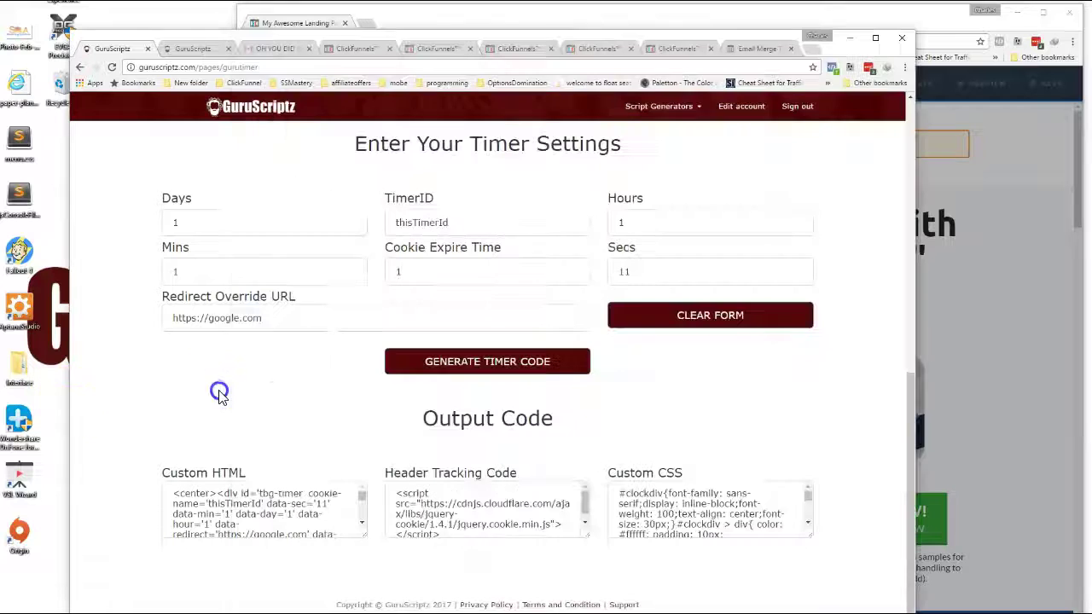
triple_click(648, 512)
right_click(652, 512)
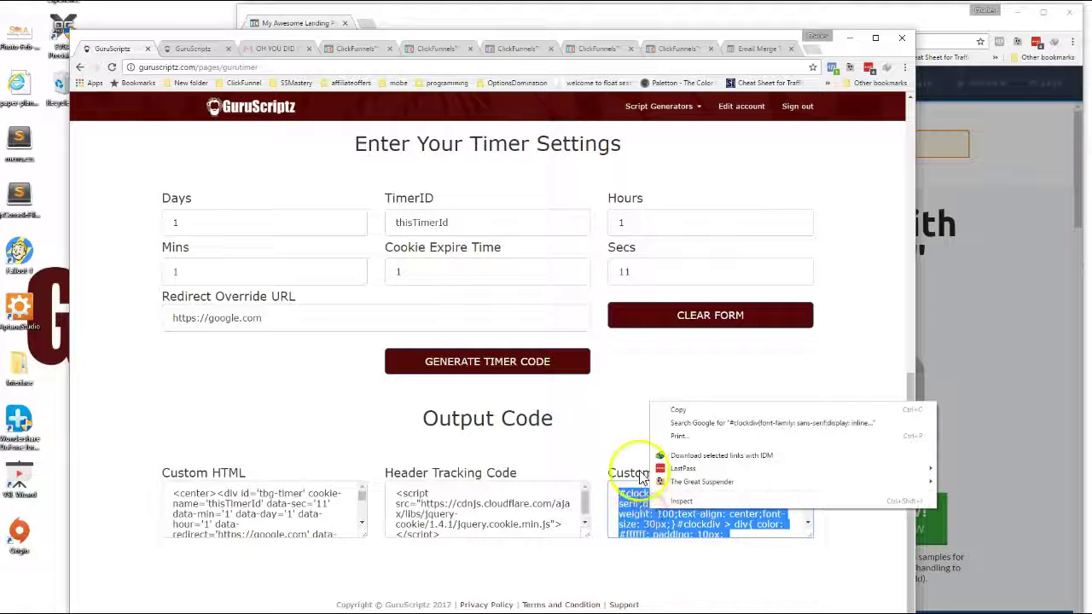
left_click(683, 412)
Step: In the ClickFunnels editor, paste the copied timer styles into the first line of the page's custom CSS and close the CSS editor
left_click(973, 294)
mouse_move(427, 84)
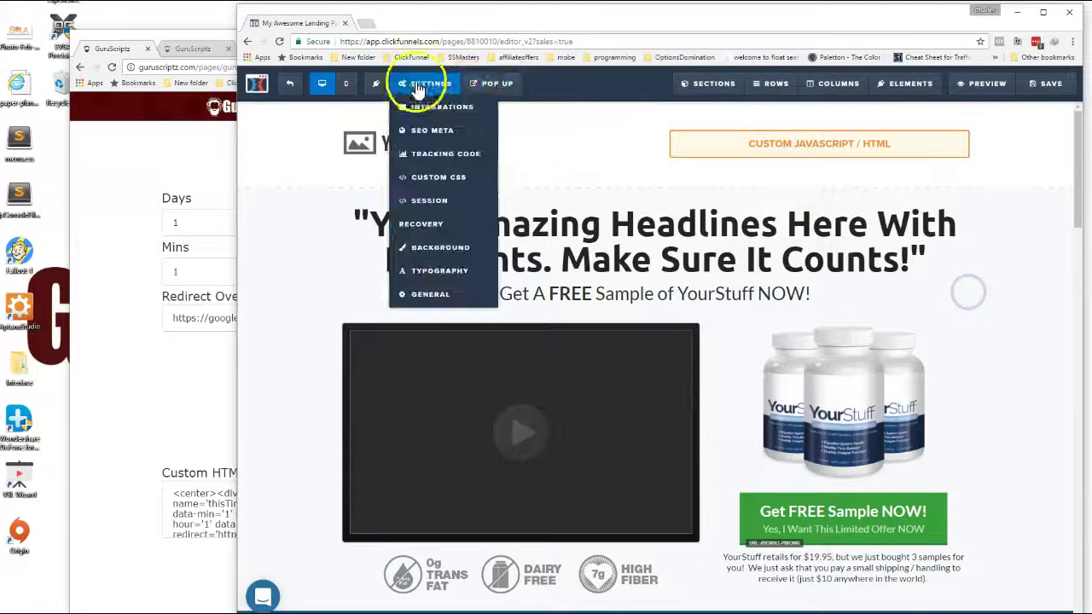
left_click(435, 177)
left_click(515, 128)
right_click(514, 129)
left_click(478, 128)
right_click(476, 128)
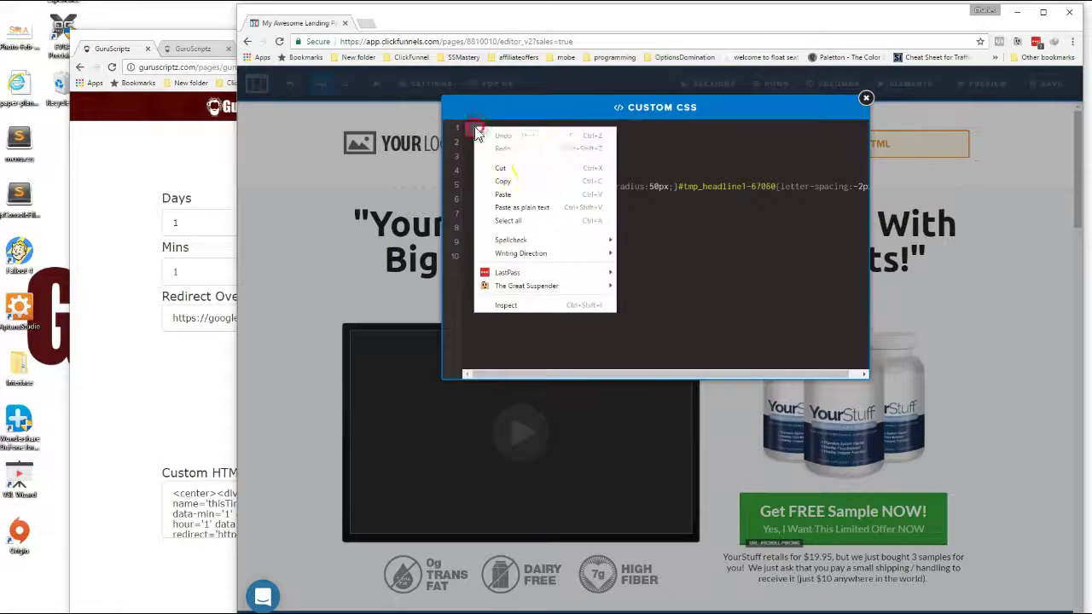
left_click(526, 195)
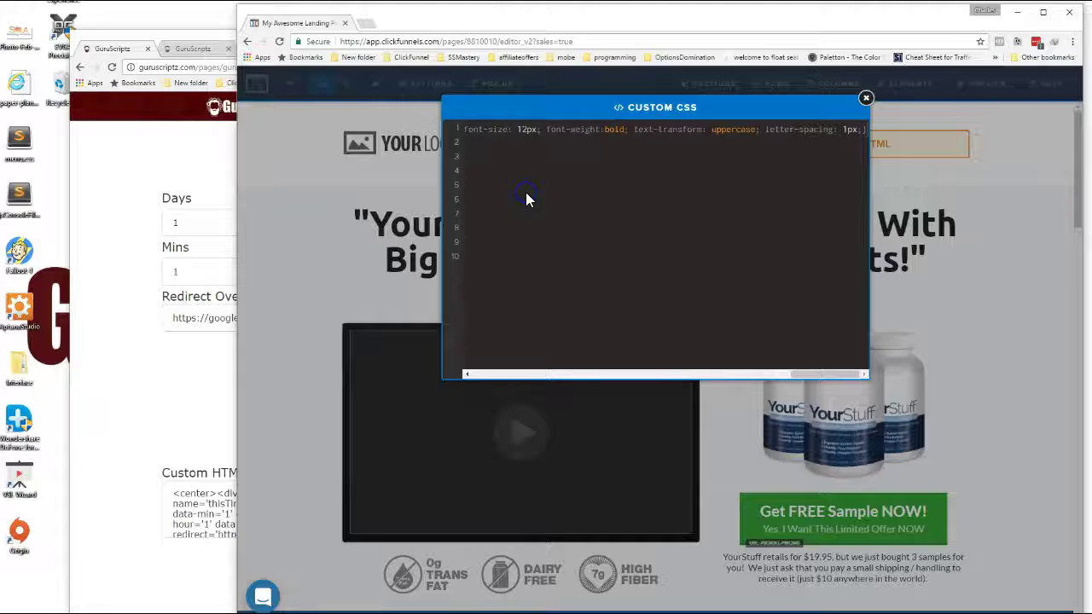
left_click(990, 222)
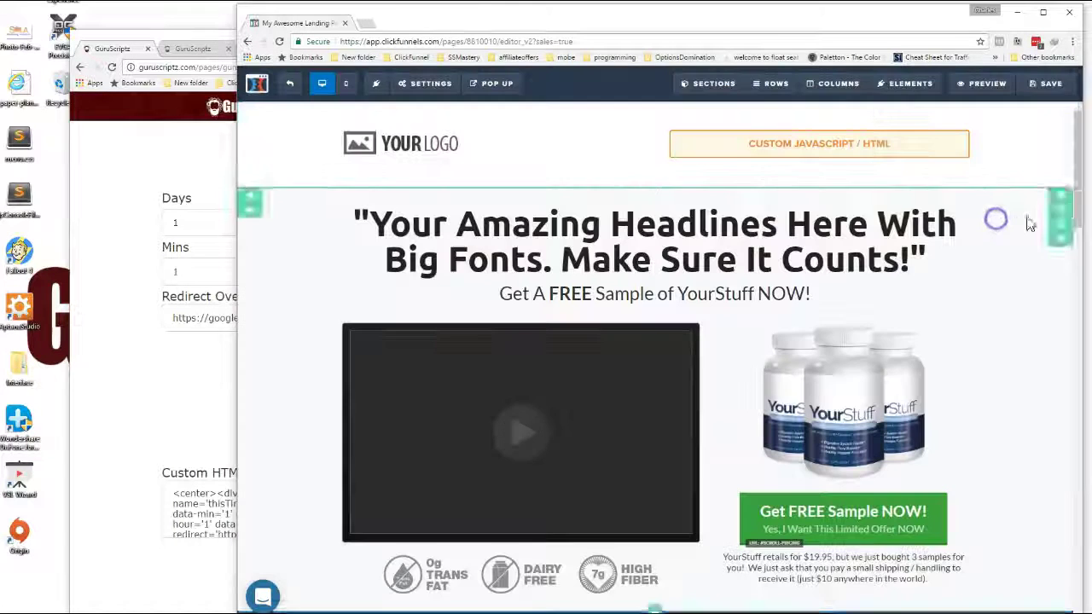
Step: Save the landing page, dismiss the SEO metadata, and open the page preview in an incognito window
left_click(1067, 78)
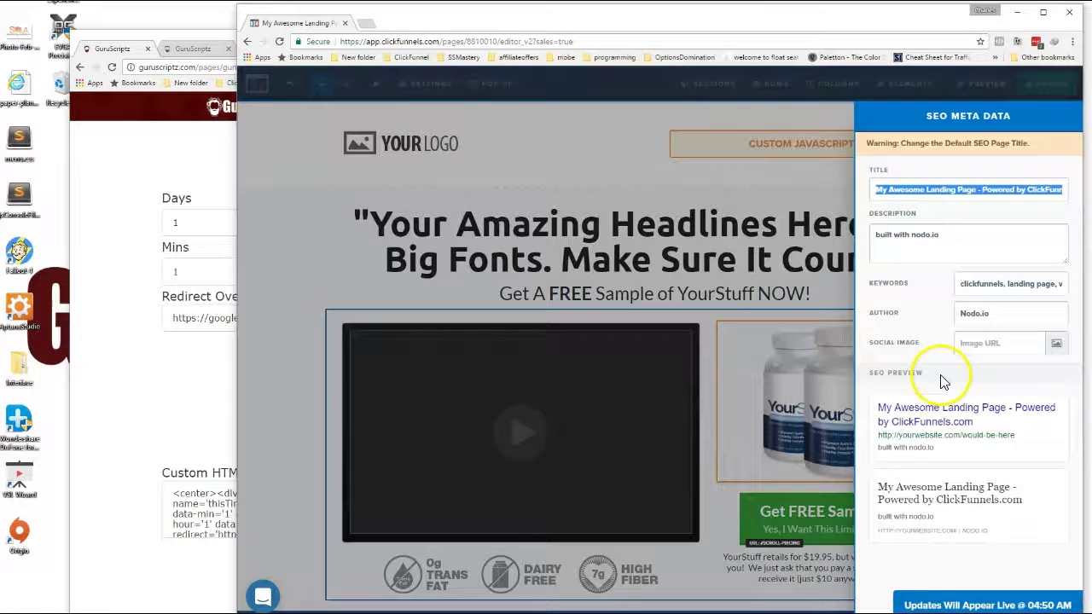
left_click(726, 195)
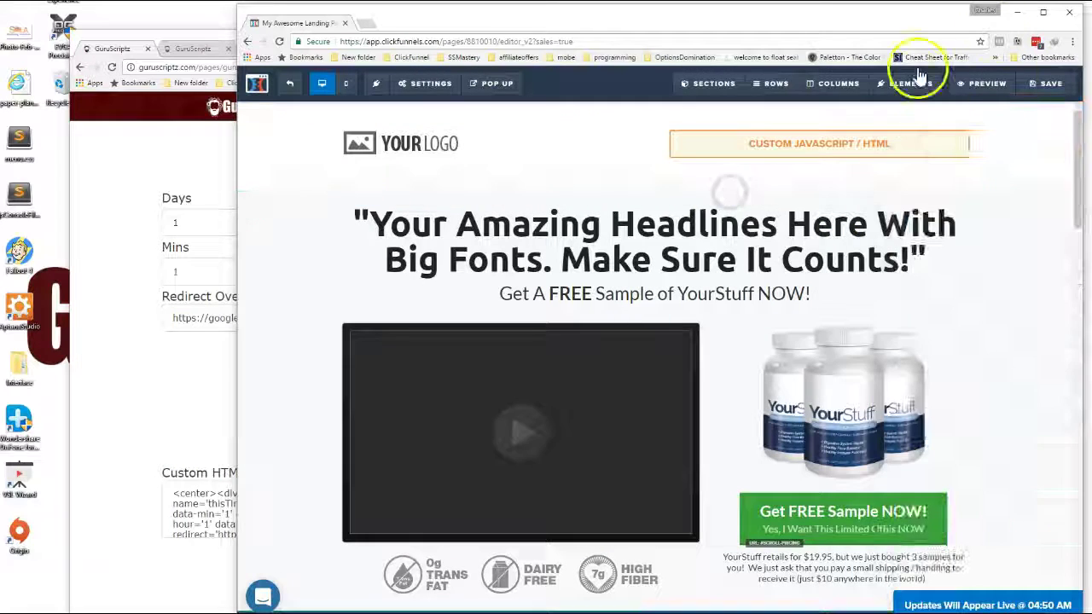
right_click(980, 83)
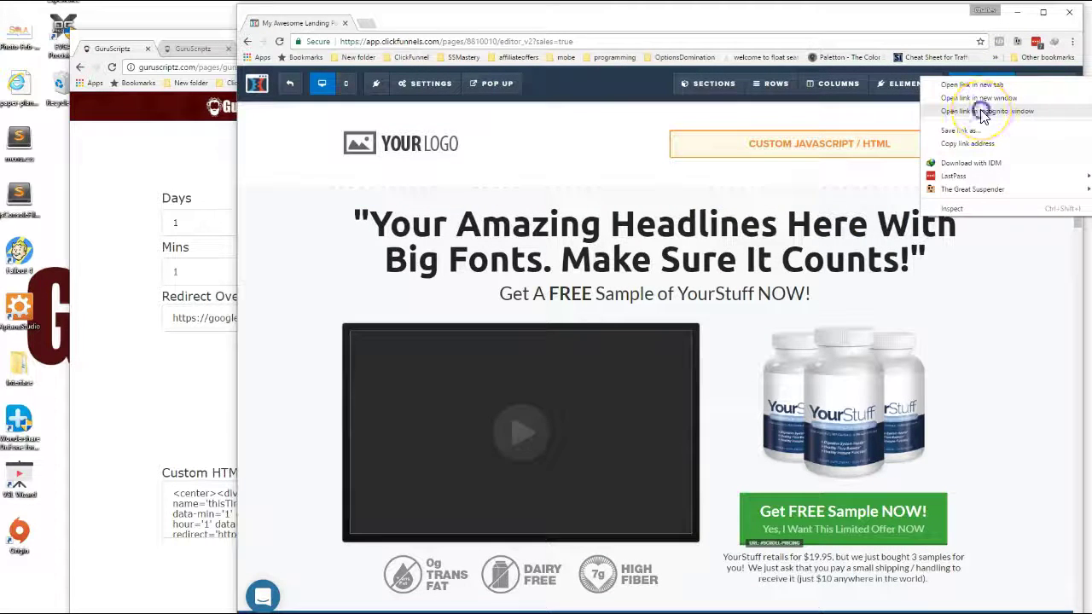
left_click(983, 112)
left_click_drag(830, 28, 744, 22)
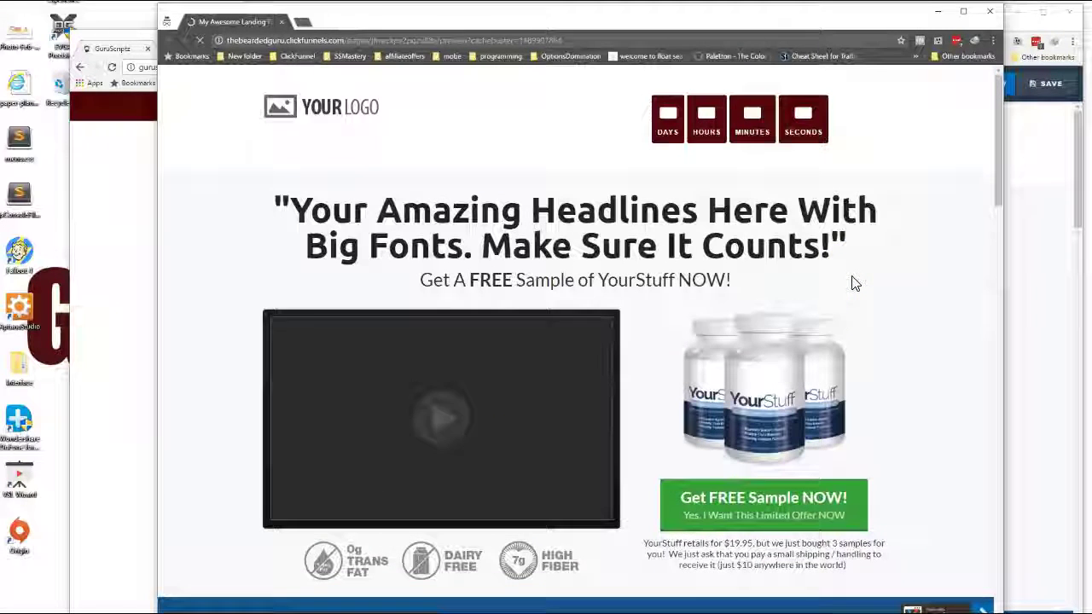
left_click_drag(705, 26, 785, 29)
Step: Compare the previewed countdown with the GuruTimer settings and reload the preview to check whether the timer keeps counting
left_click(121, 359)
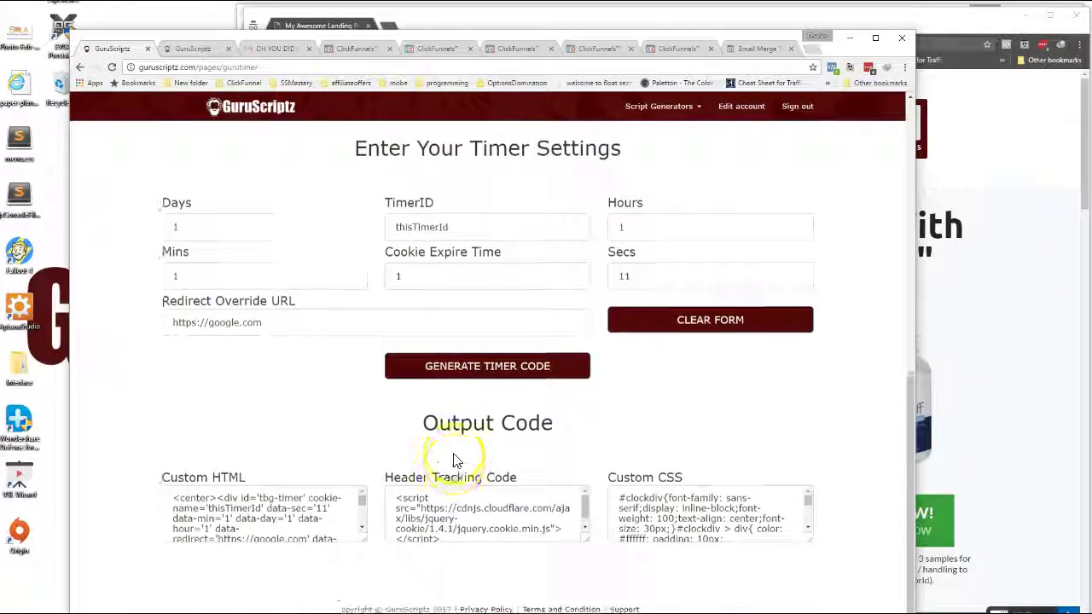
scroll(452, 446, "up", 2)
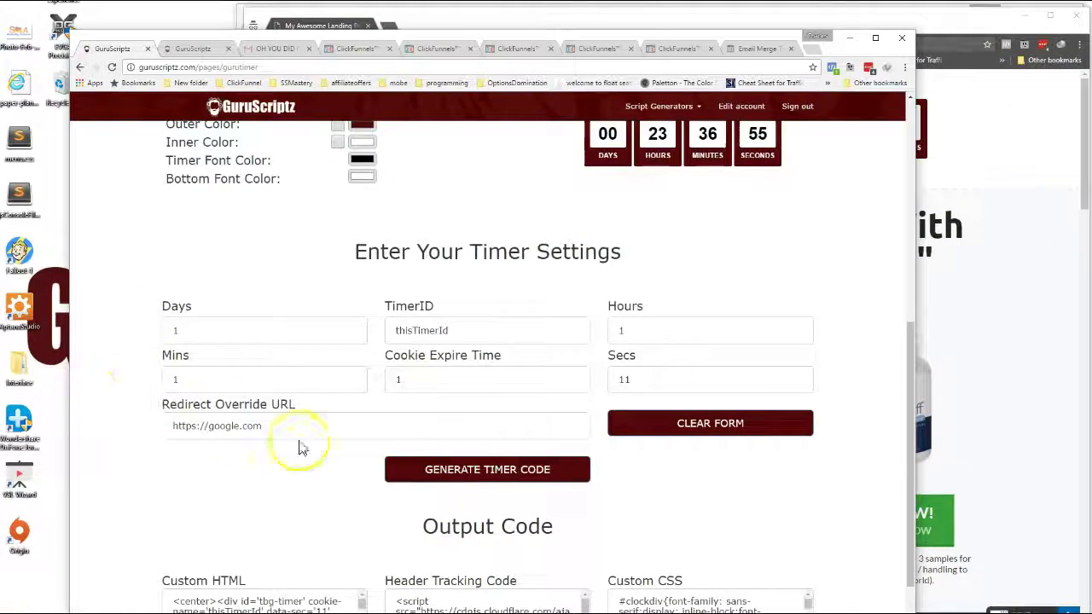
left_click(1069, 227)
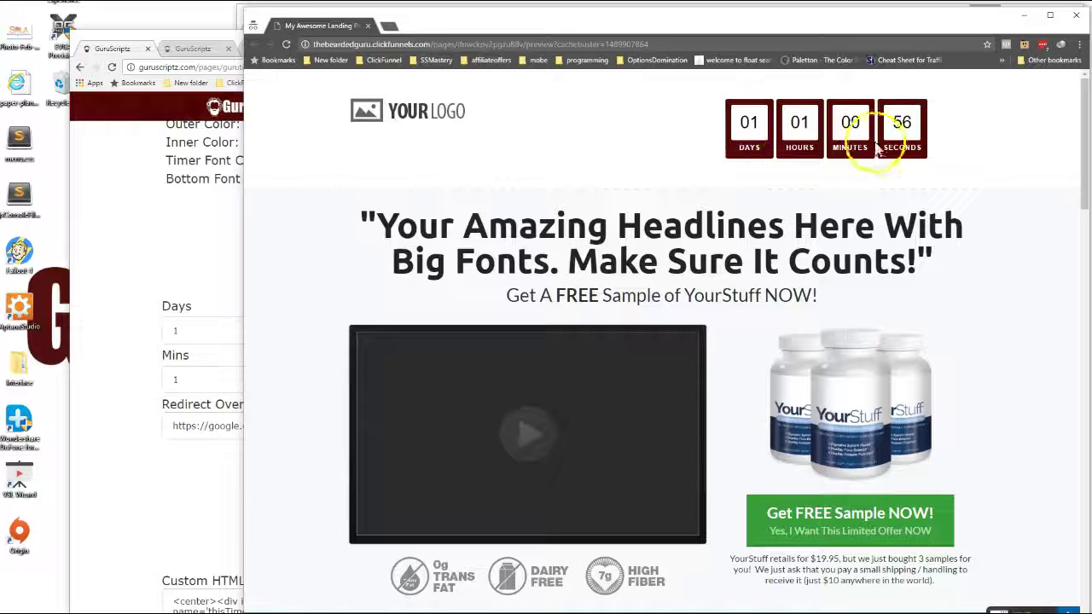
left_click(287, 46)
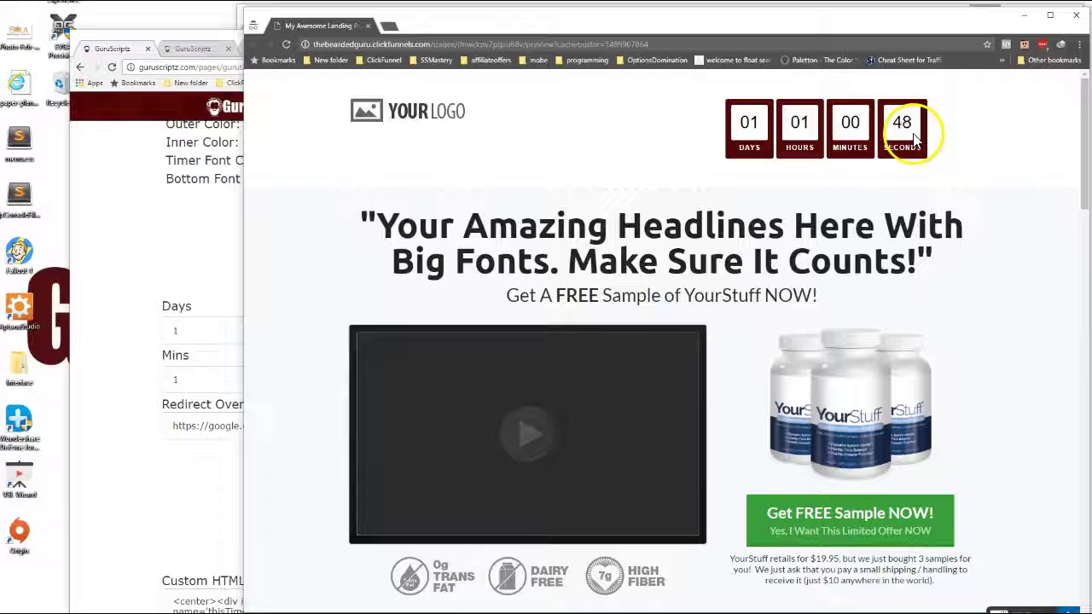
left_click_drag(865, 34, 708, 209)
left_click_drag(789, 85, 786, 34)
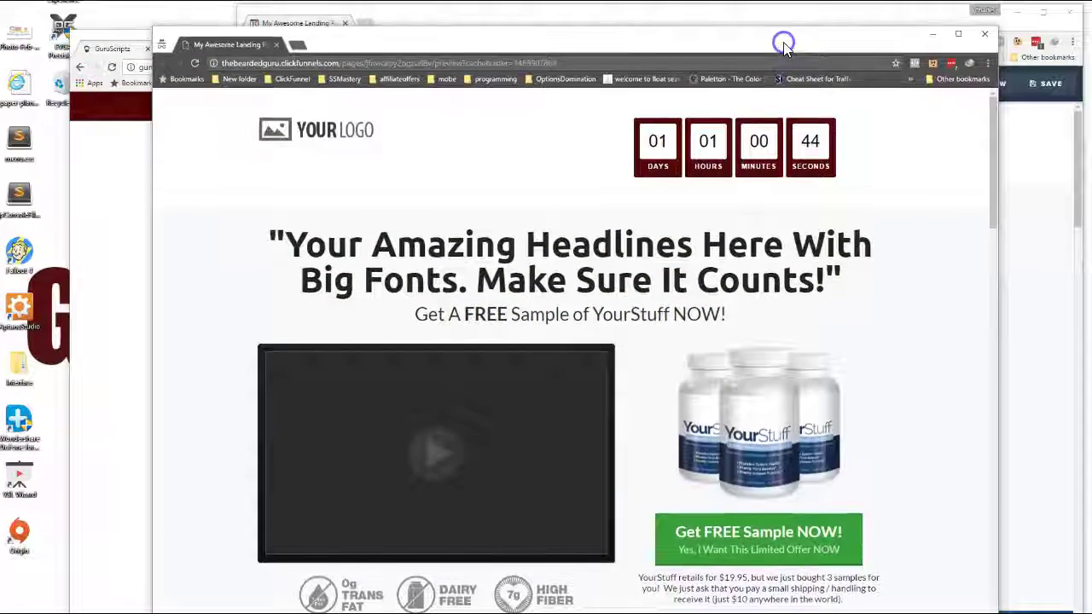